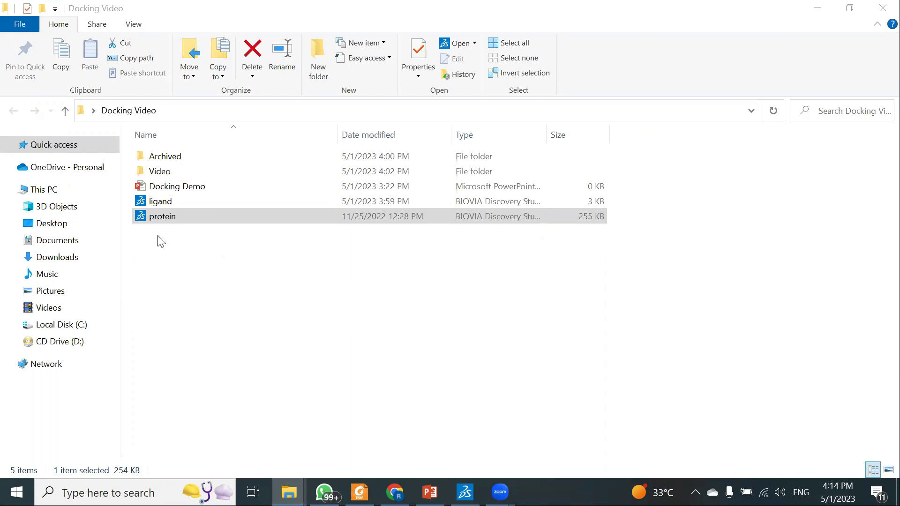
- Minimize the open folder windows, launch AutoDockTools from the desktop, postpone registration and maximize its window
left_click(232, 202)
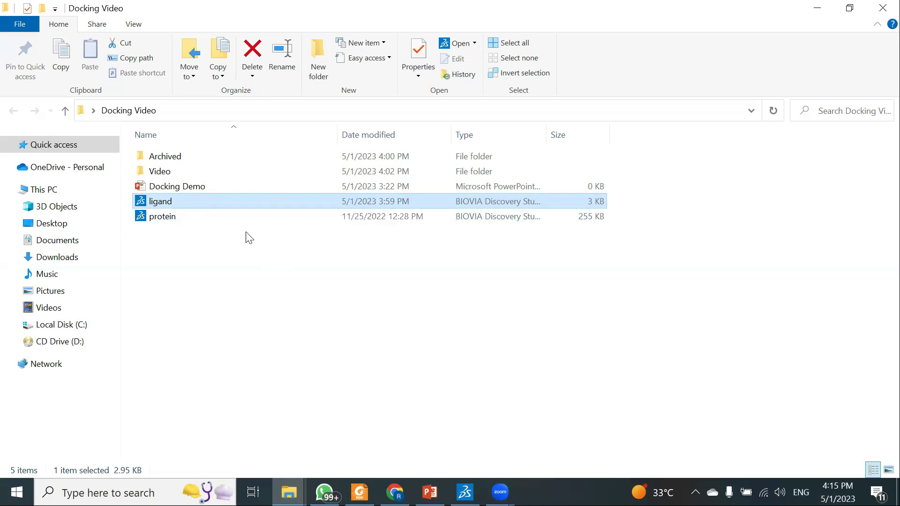
left_click(185, 216)
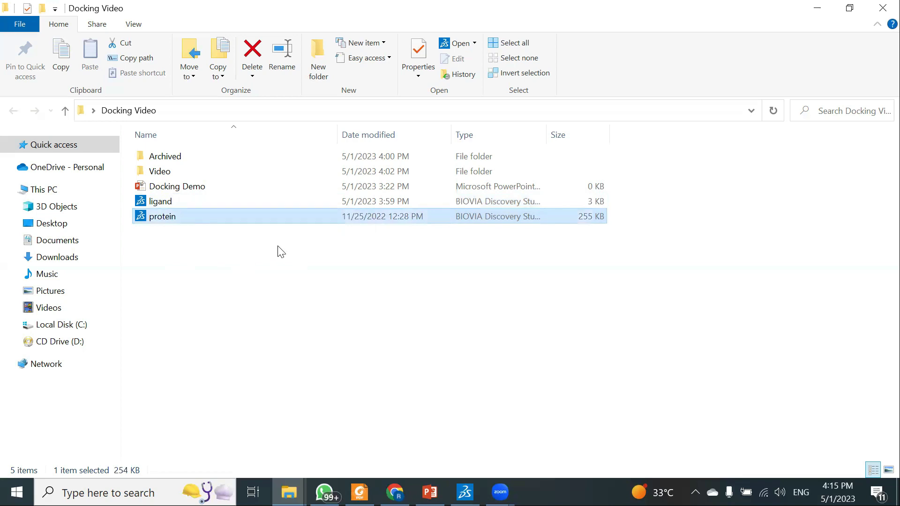
left_click(825, 12)
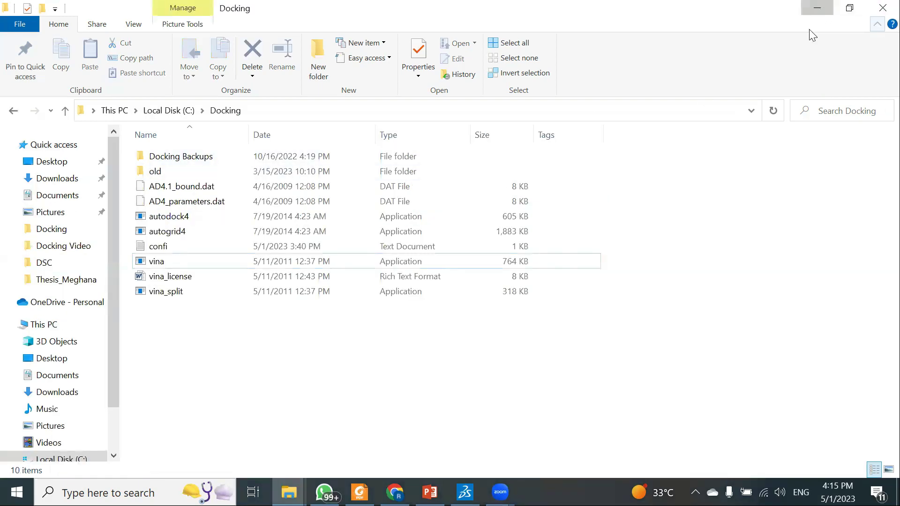
left_click(815, 8)
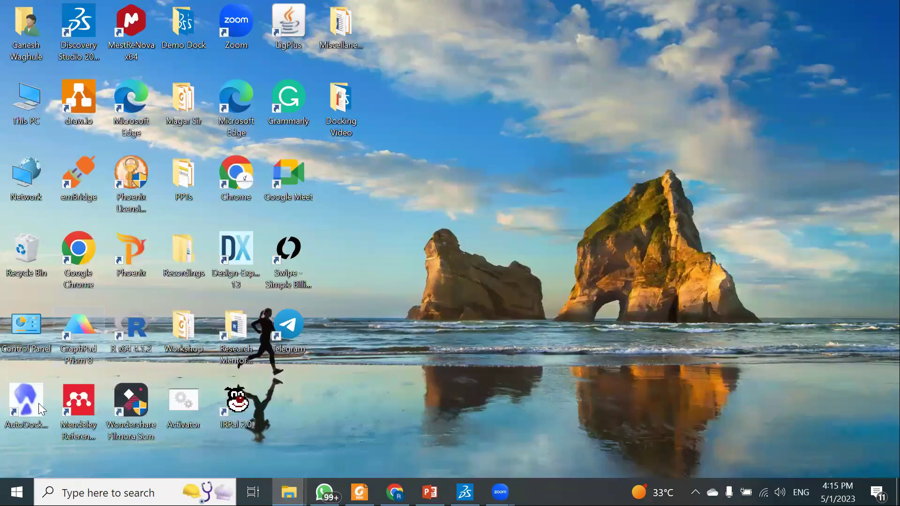
double_click(41, 409)
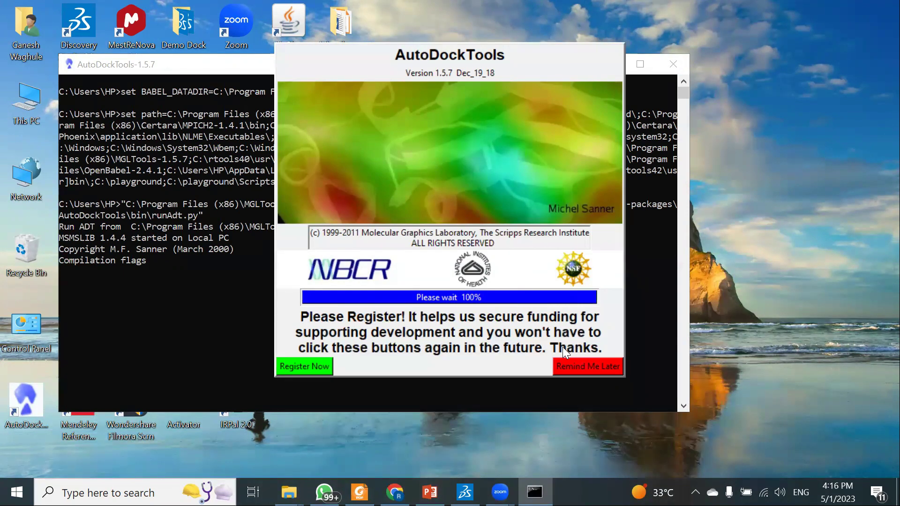
left_click(580, 366)
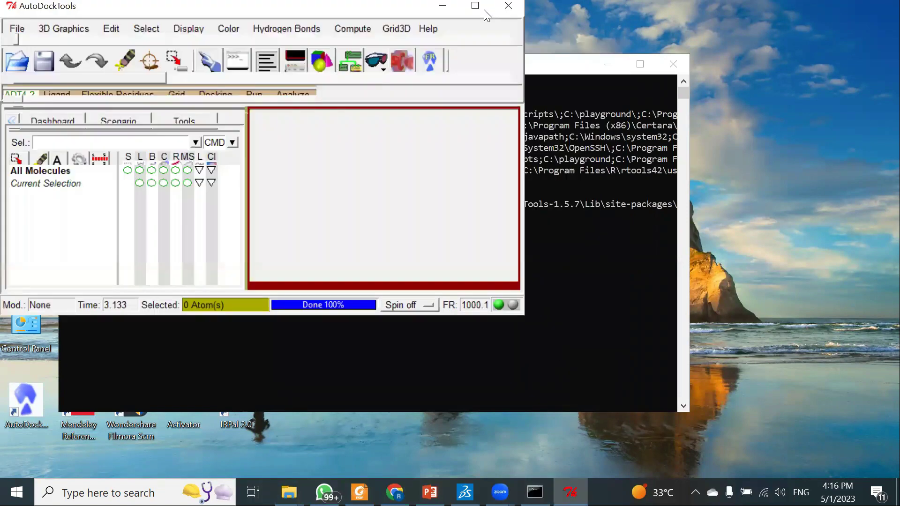
left_click(482, 9)
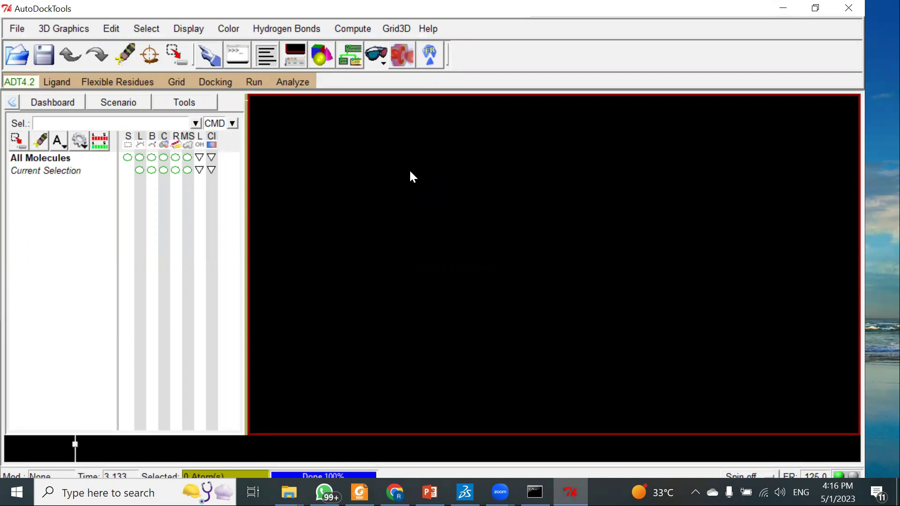
- Read the protein molecule from the Docking Video folder on the Desktop
left_click(18, 28)
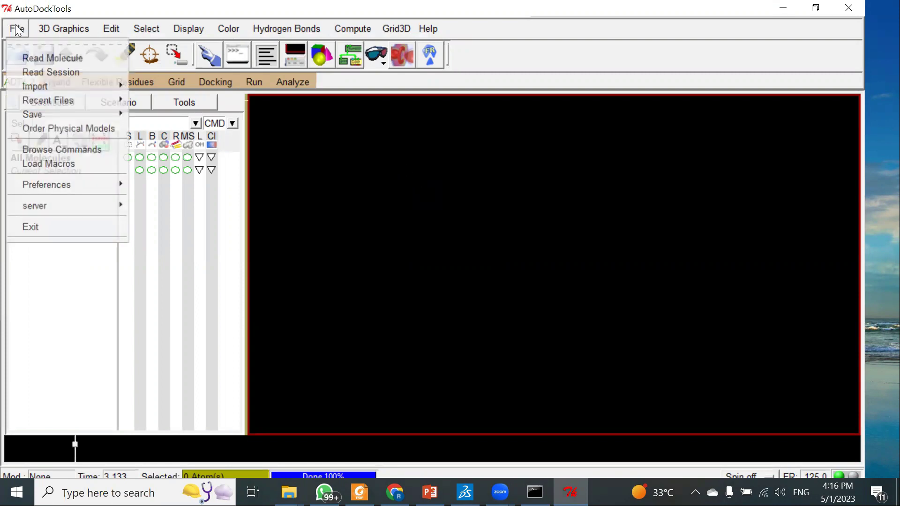
left_click(49, 59)
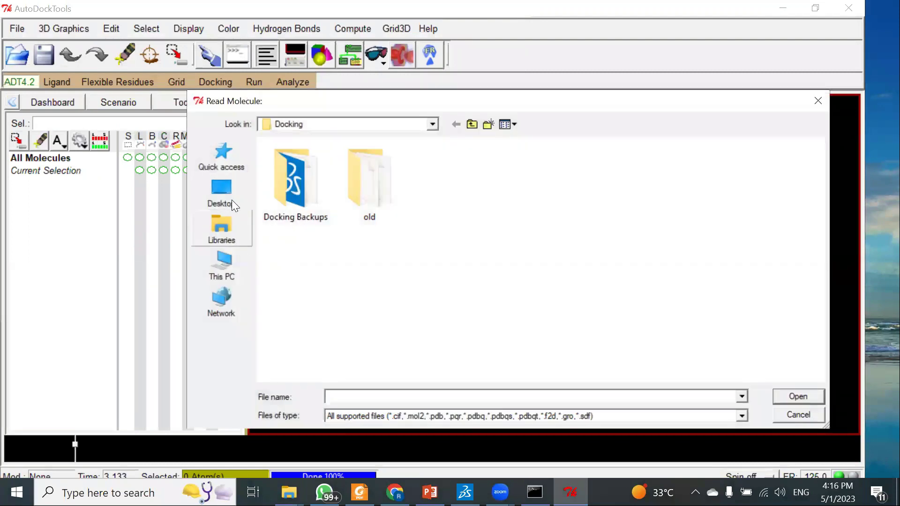
left_click(232, 202)
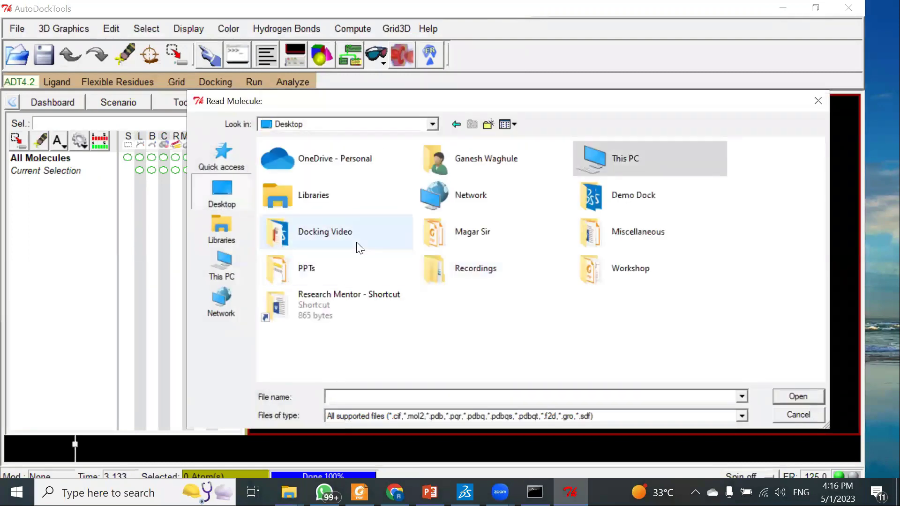
double_click(346, 241)
double_click(300, 203)
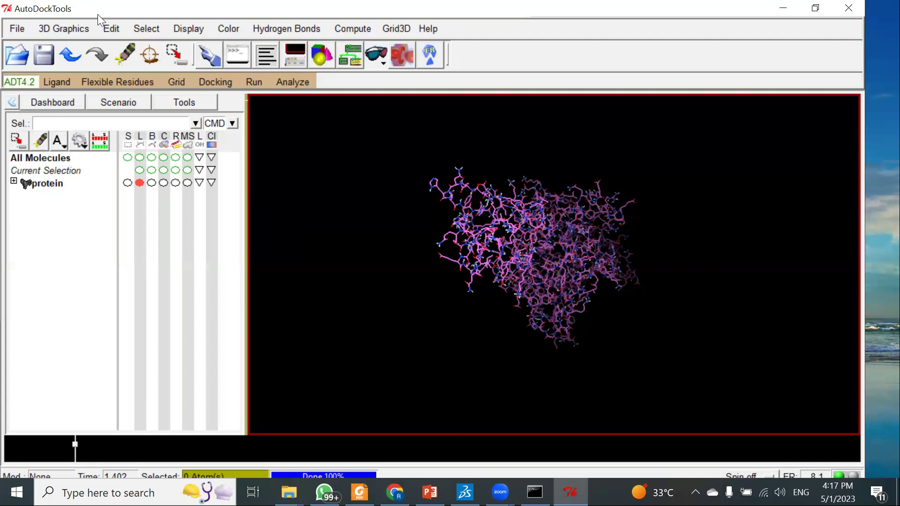
- Add polar-only hydrogens to the protein using the noBondOrder method, with atom renumbering set to yes
left_click(49, 183)
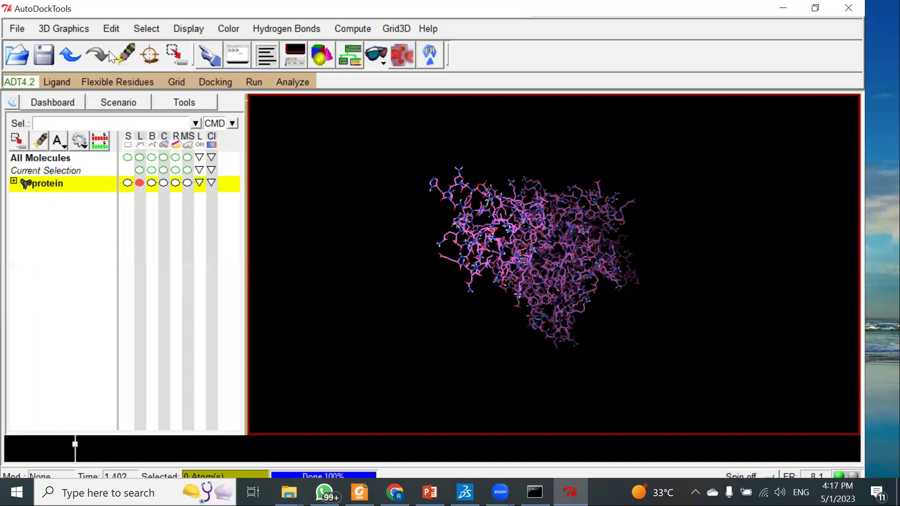
left_click(111, 29)
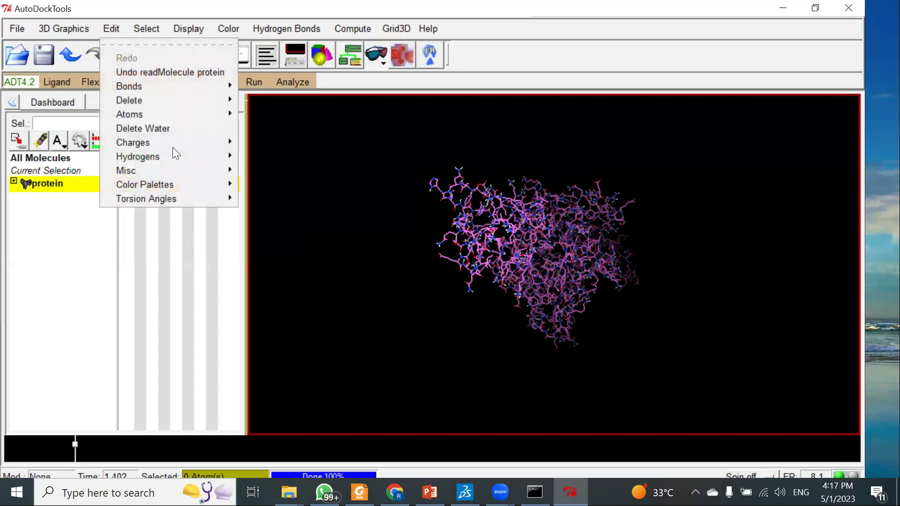
mouse_move(174, 155)
left_click(253, 168)
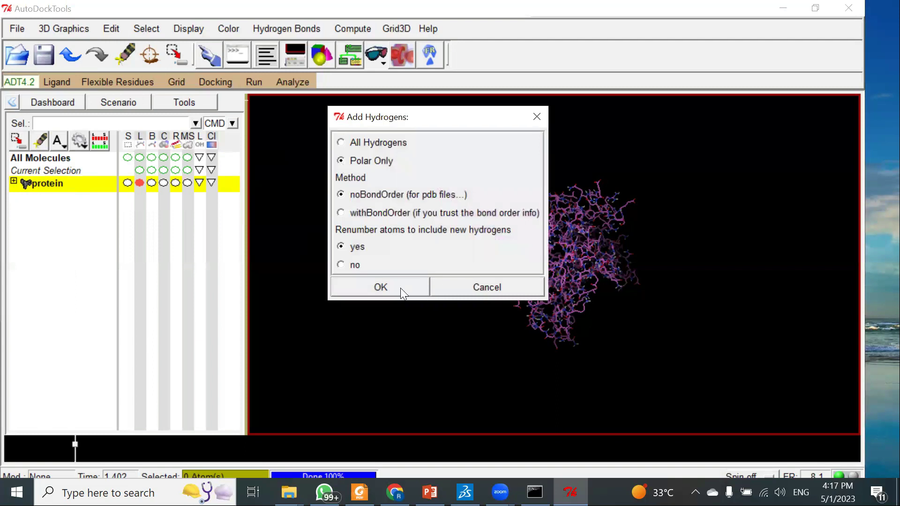
left_click(399, 288)
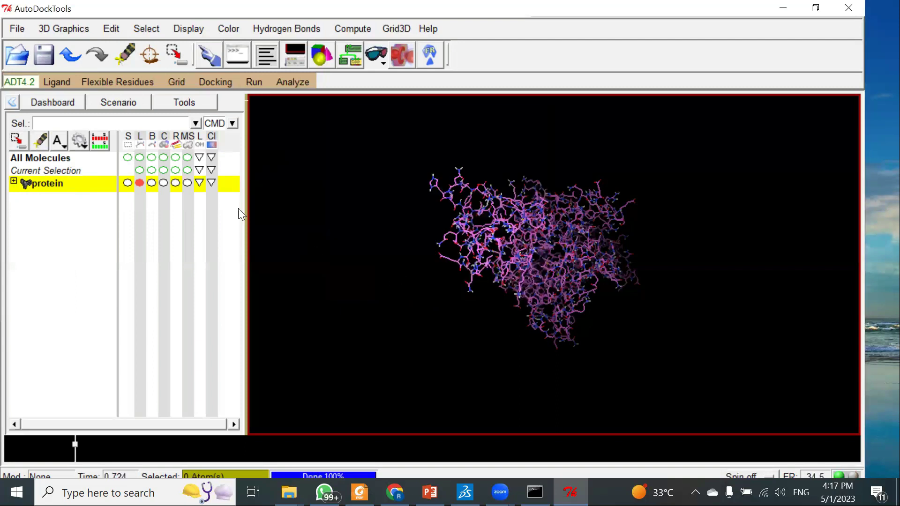
- Add Kollman charges to the protein and dismiss the charge notice
left_click(116, 29)
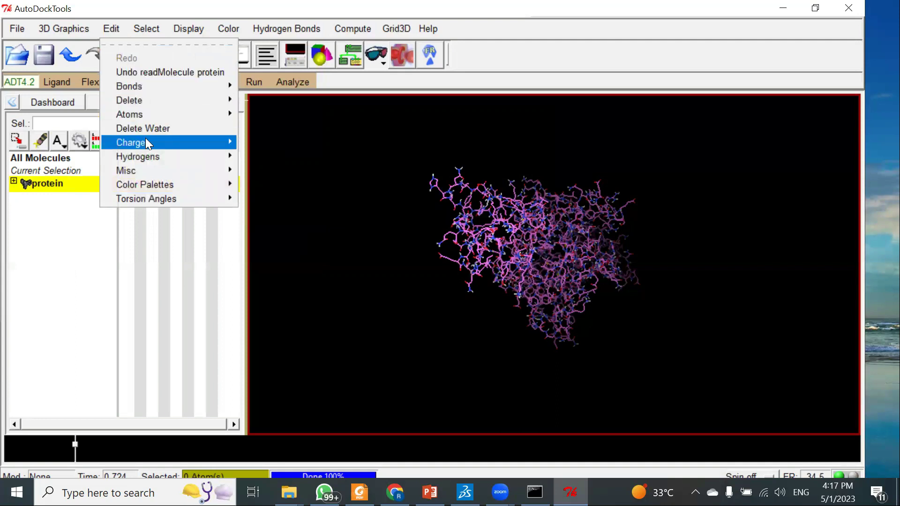
mouse_move(179, 140)
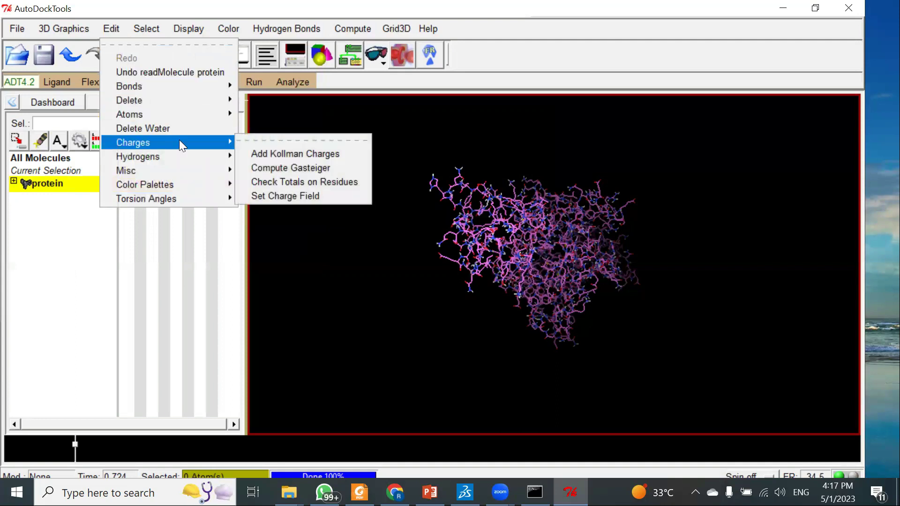
left_click(271, 151)
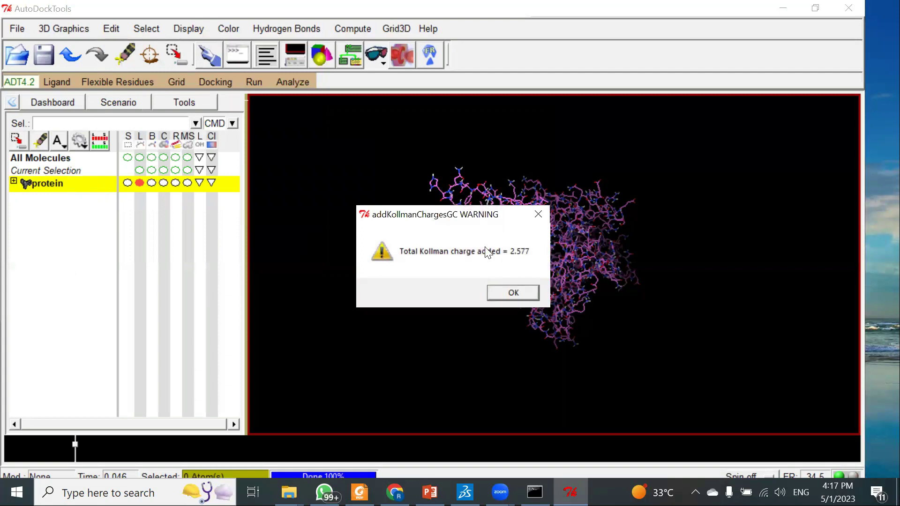
left_click(516, 291)
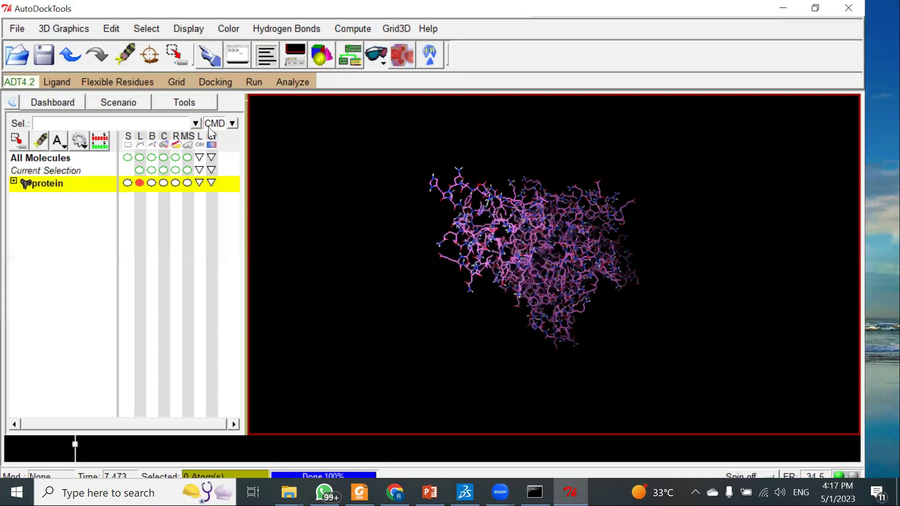
- Compute Gasteiger charges for the protein and dismiss the resulting notice
left_click(116, 29)
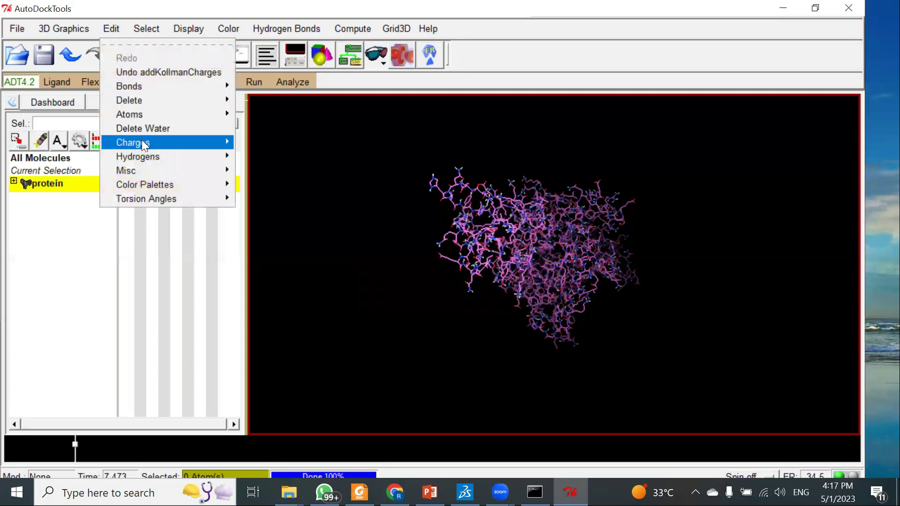
mouse_move(142, 141)
left_click(283, 168)
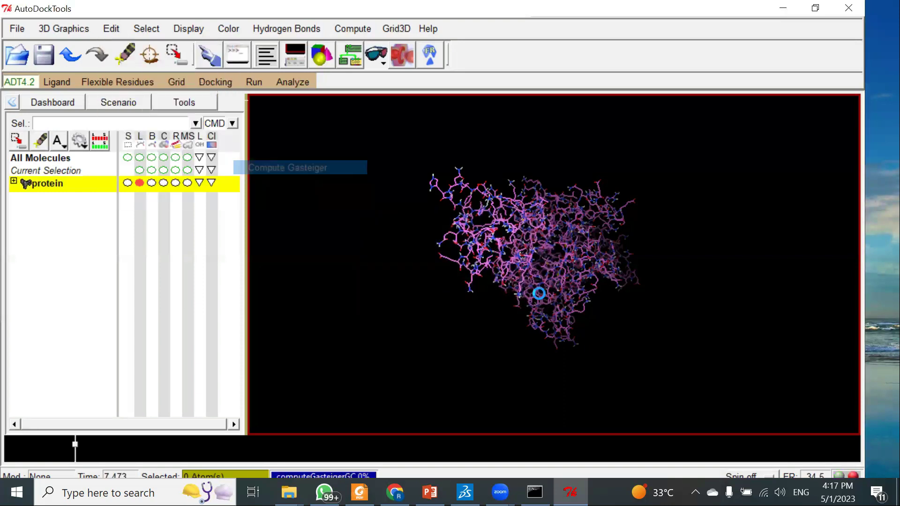
left_click(521, 292)
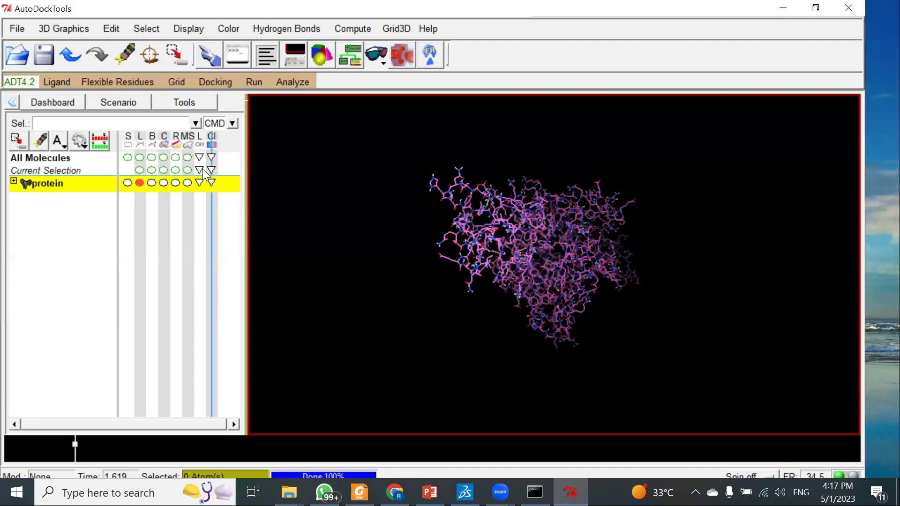
- Assign AD4 atom types to the protein
left_click(111, 28)
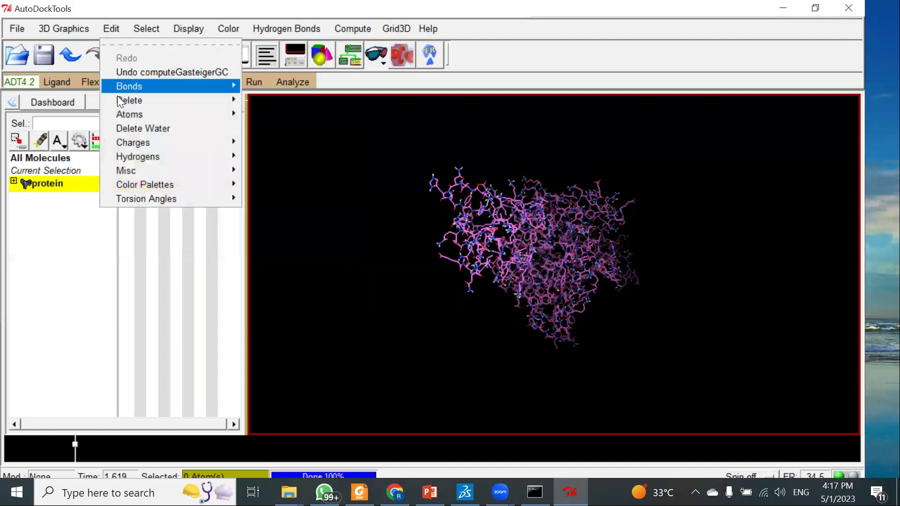
mouse_move(123, 114)
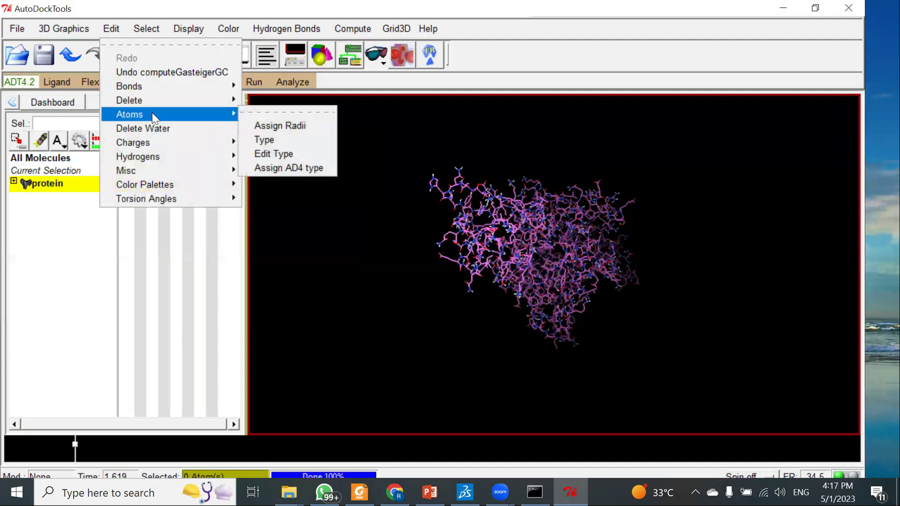
left_click(272, 168)
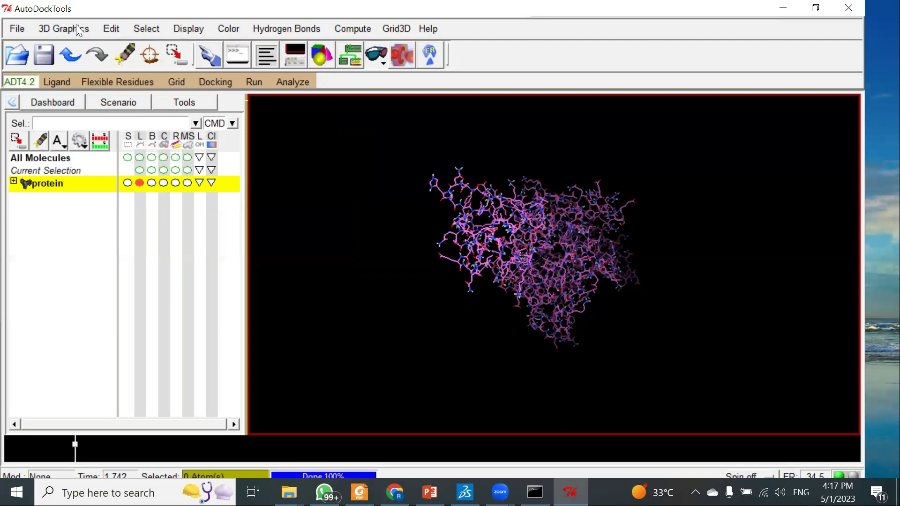
- Write the protein as C:\Docking\protein.pdbqt, adding the ATOM, CONECT, CRYST1 and END records to those saved
left_click(17, 30)
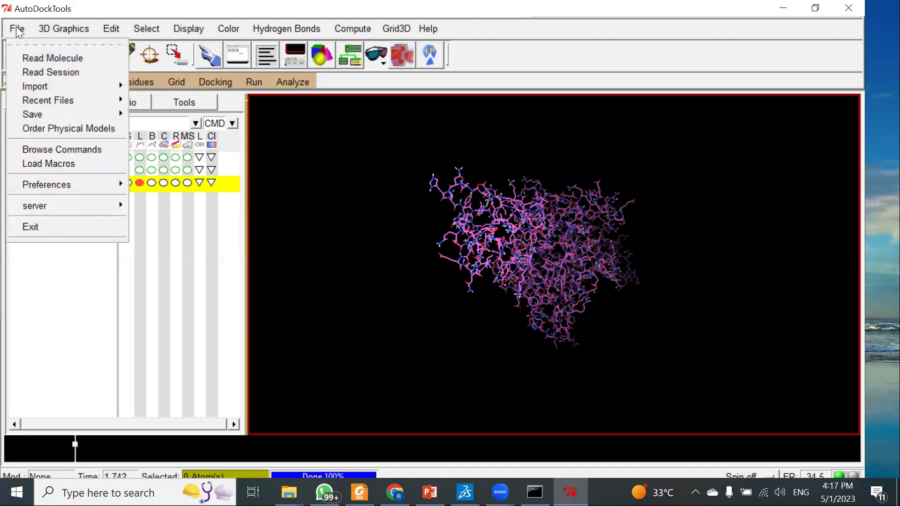
mouse_move(51, 114)
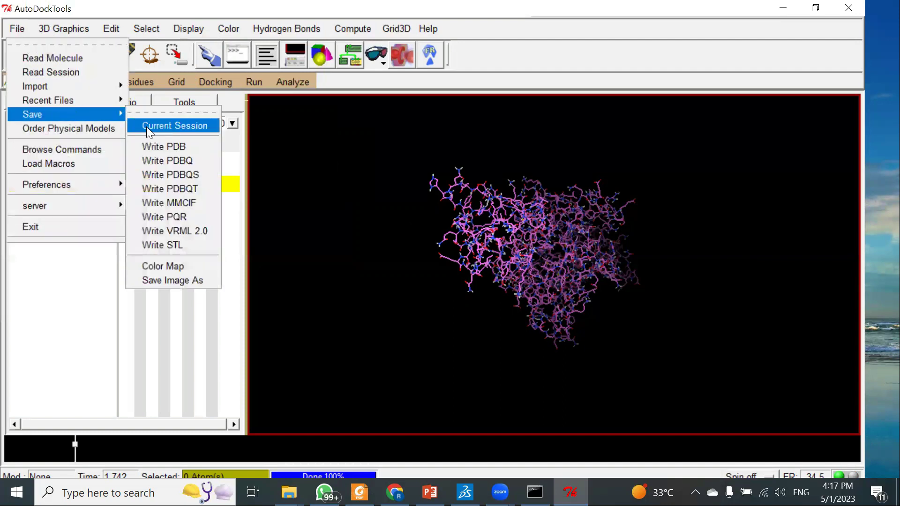
left_click(172, 188)
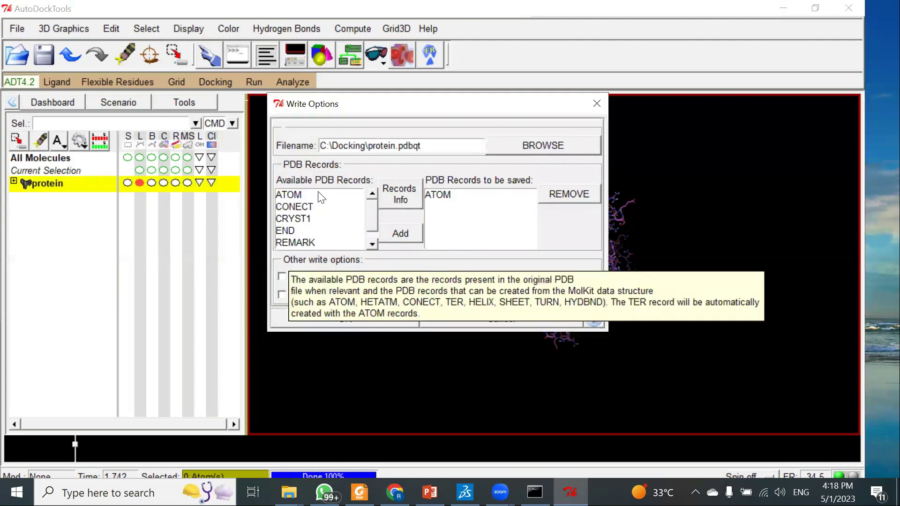
left_click(294, 195)
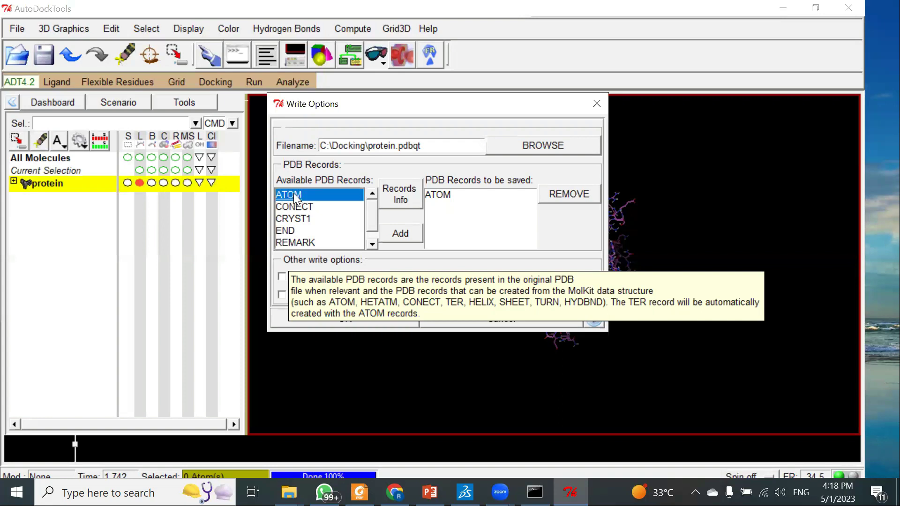
left_click(290, 230, "shift")
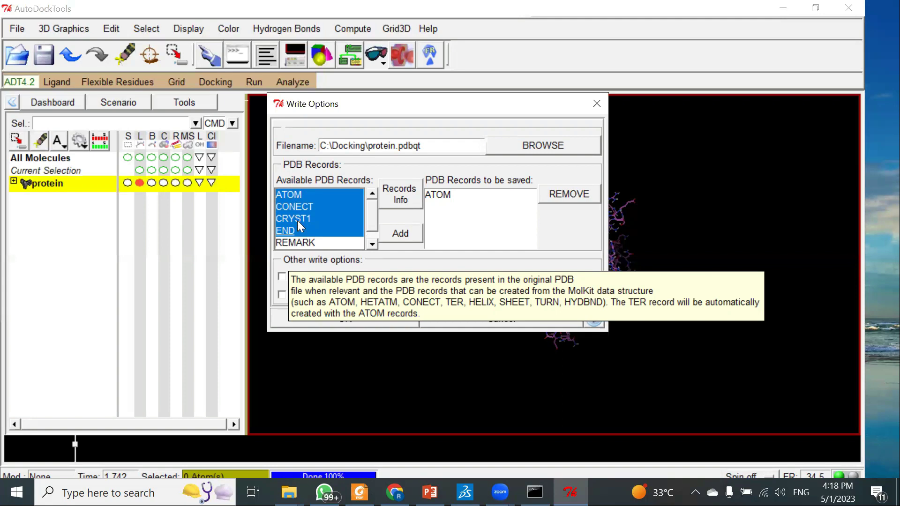
left_click(397, 235)
left_click(371, 317)
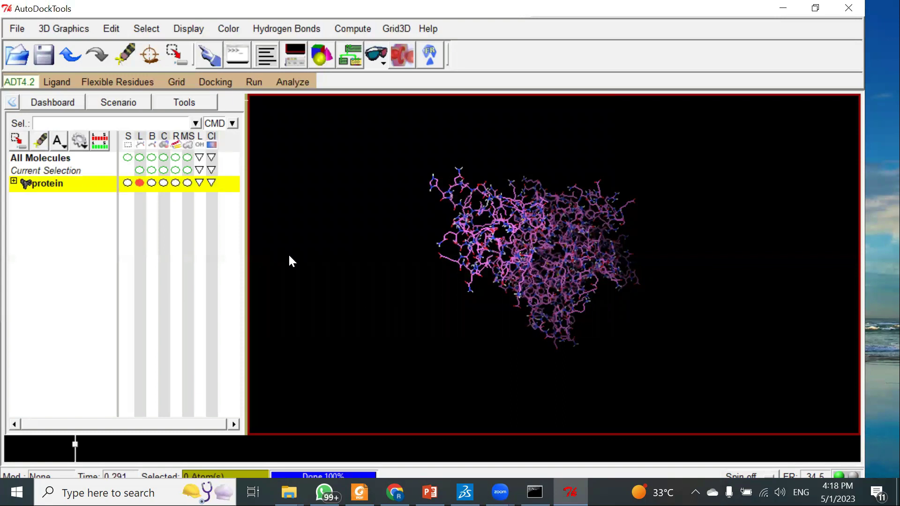
- Switch to the Docking folder in File Explorer and check for the saved protein.pdbqt file
mouse_move(289, 492)
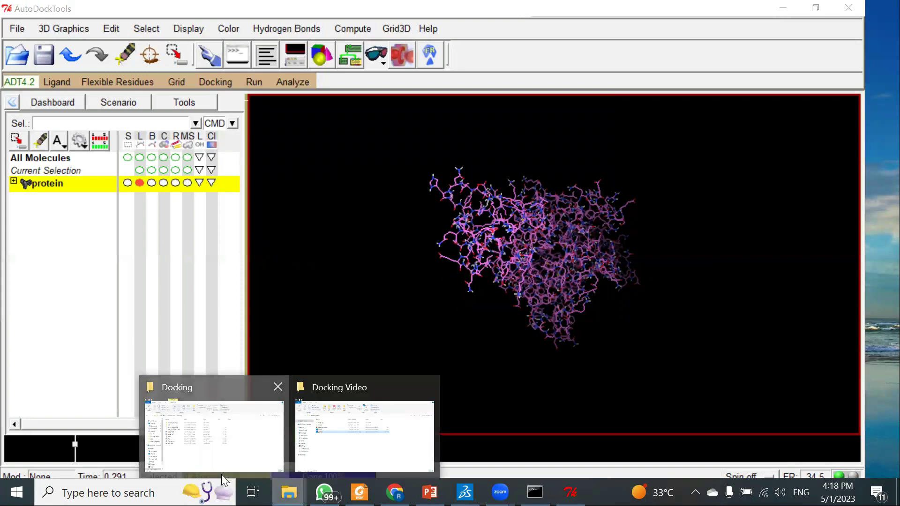
left_click(222, 474)
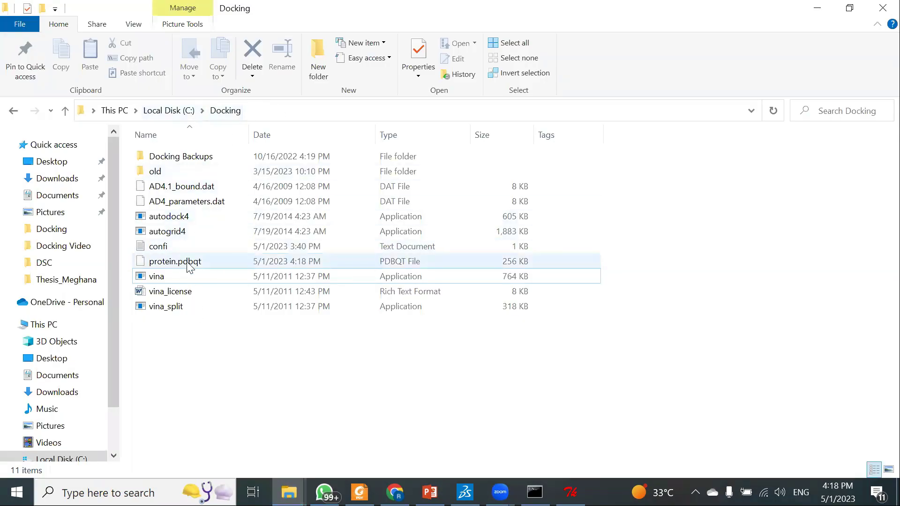
left_click(167, 265)
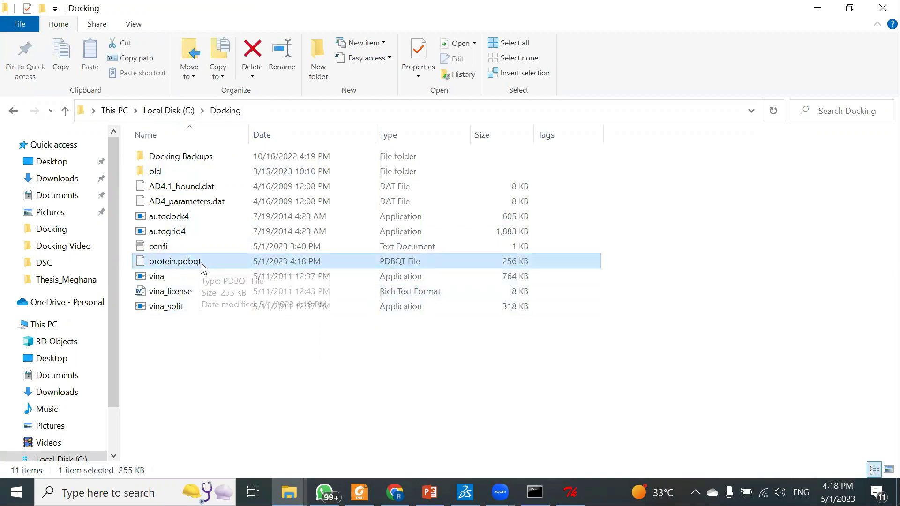
left_click_drag(189, 344, 176, 280)
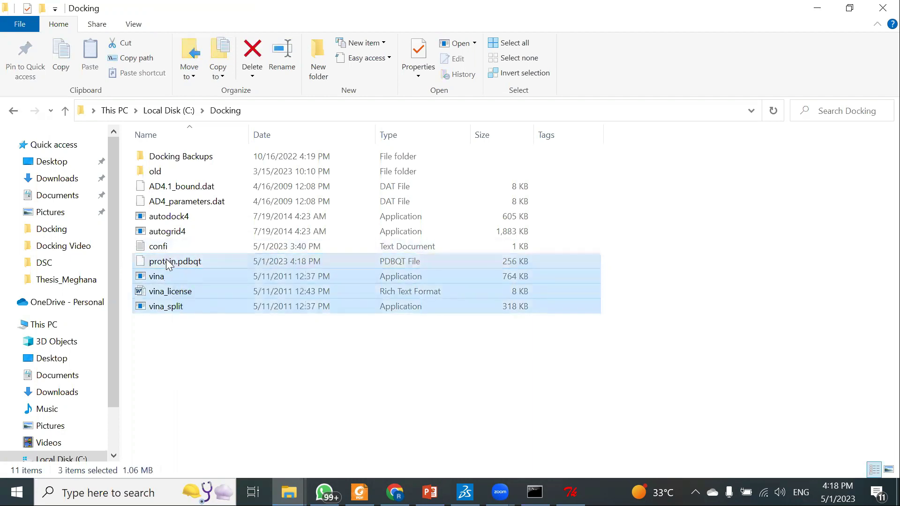
- Open the confi text file from the Docking folder, review its grid center coordinates, and close it
left_click(170, 261)
double_click(168, 248)
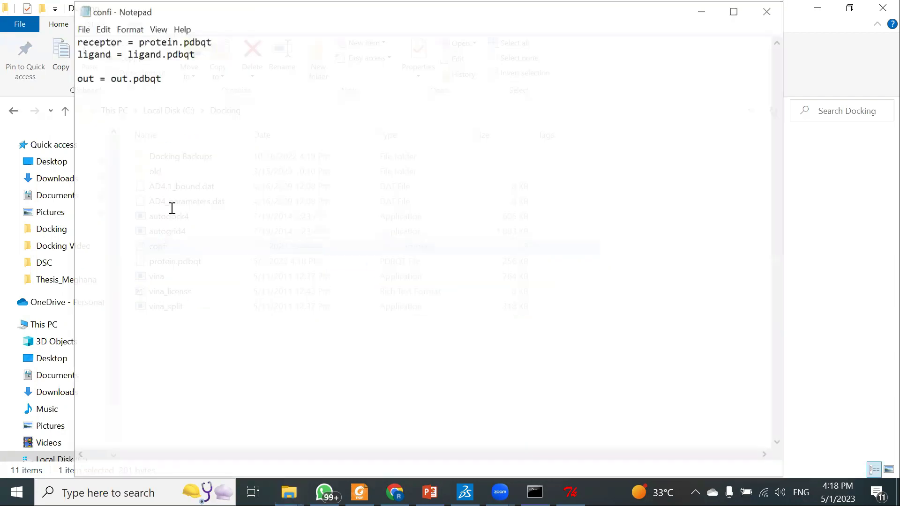
left_click_drag(197, 102, 145, 102)
left_click(172, 114)
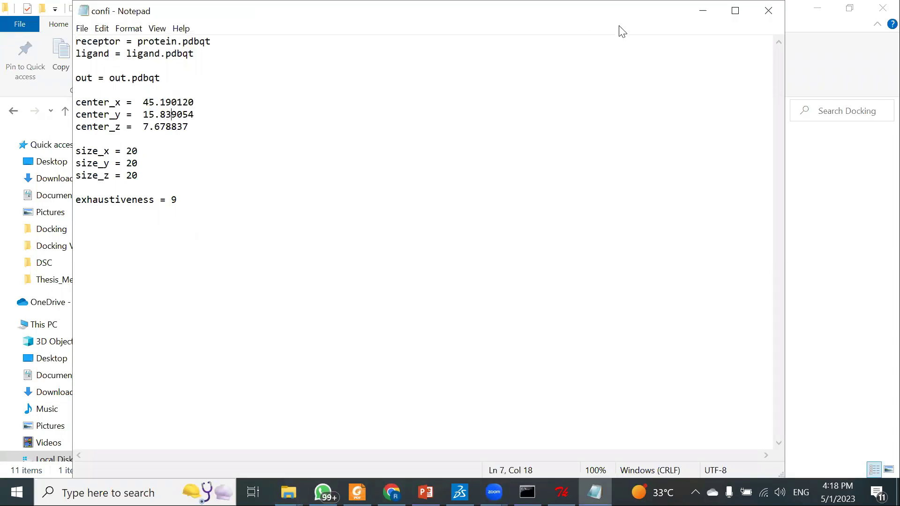
left_click(774, 10)
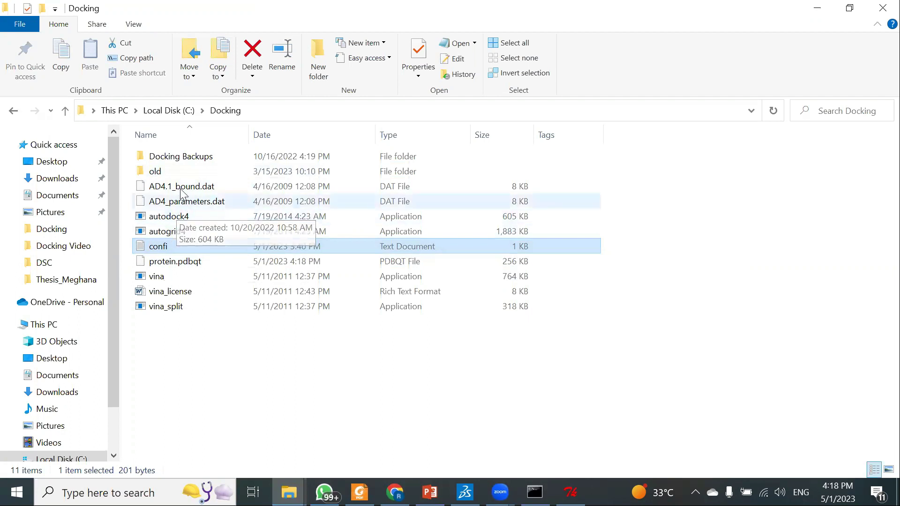
left_click(175, 340)
left_click_drag(178, 317, 173, 244)
left_click(175, 342)
left_click_drag(175, 342, 180, 274)
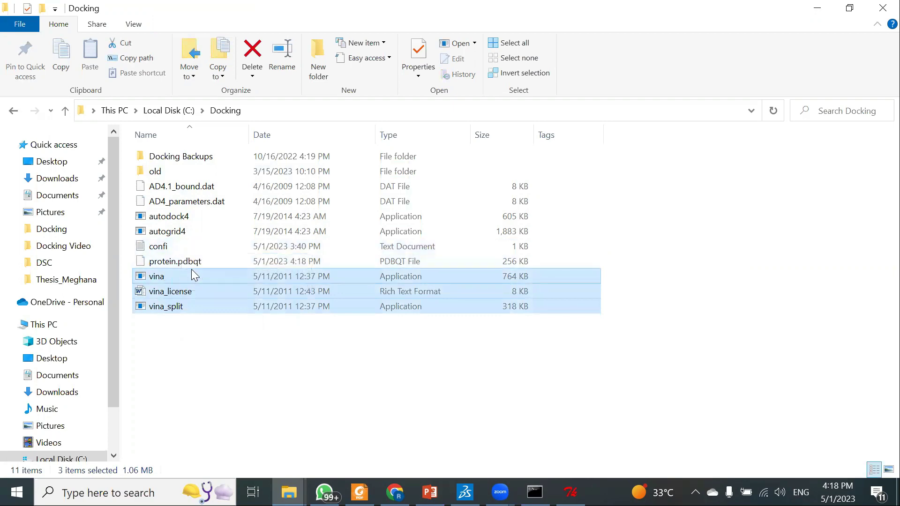
left_click(191, 261)
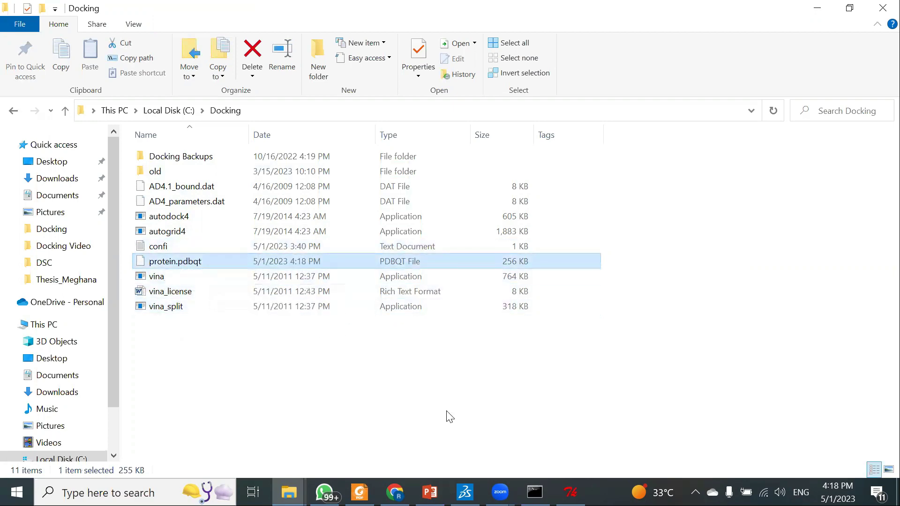
- Switch to AutoDockTools, choose the loaded protein as the grid macromolecule, and dismiss the initialization warning
key("alt+Tab")
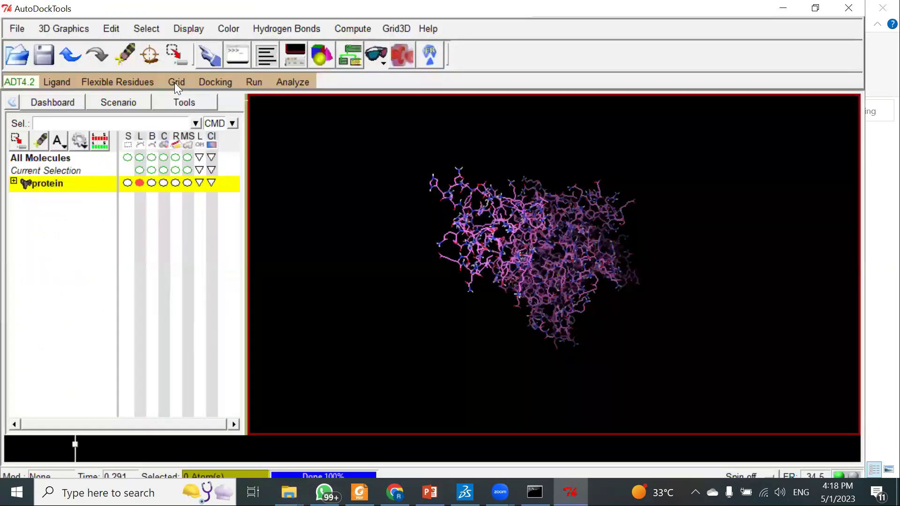
left_click(174, 82)
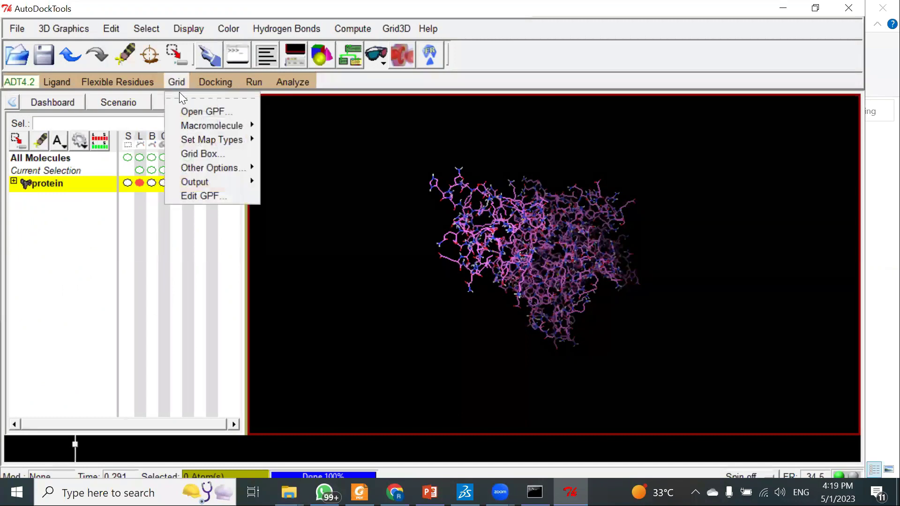
mouse_move(212, 127)
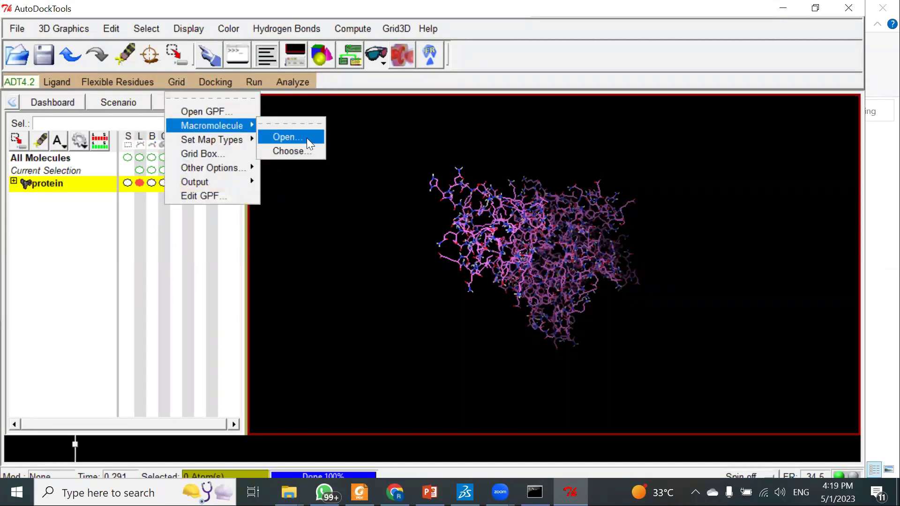
left_click(301, 149)
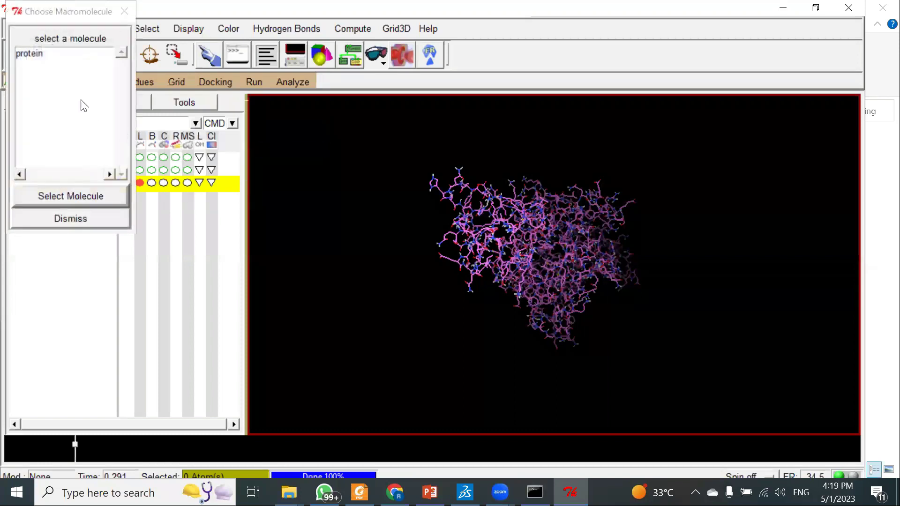
left_click(37, 55)
left_click(80, 194)
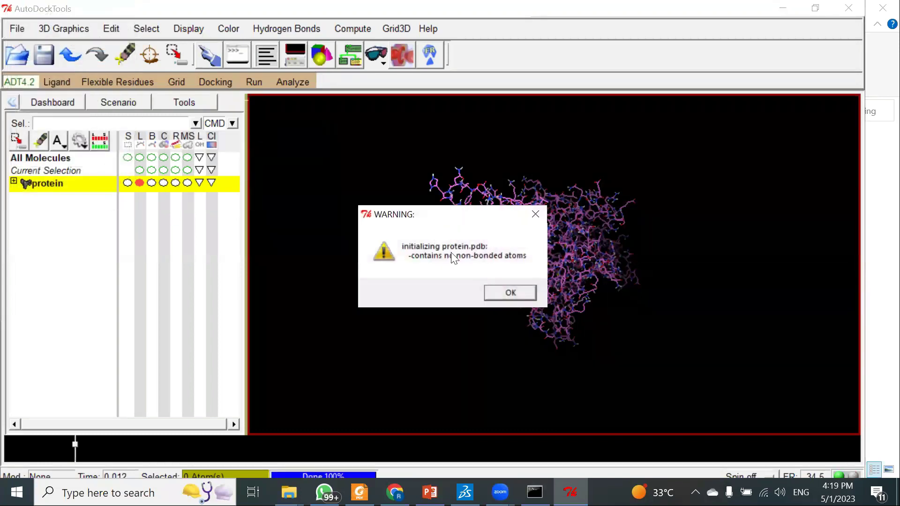
left_click(497, 293)
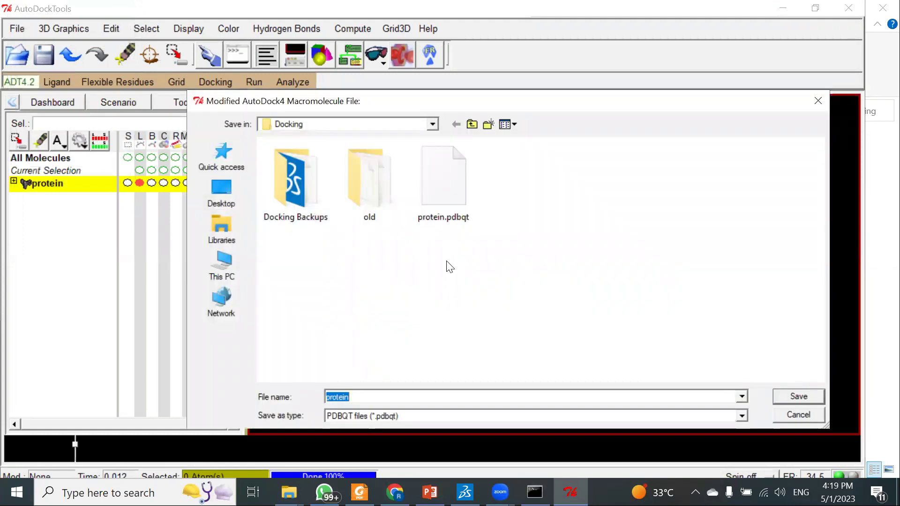
- Save the modified macromolecule as protein.pdbqt in the Docking folder, replacing the existing file
left_click(448, 197)
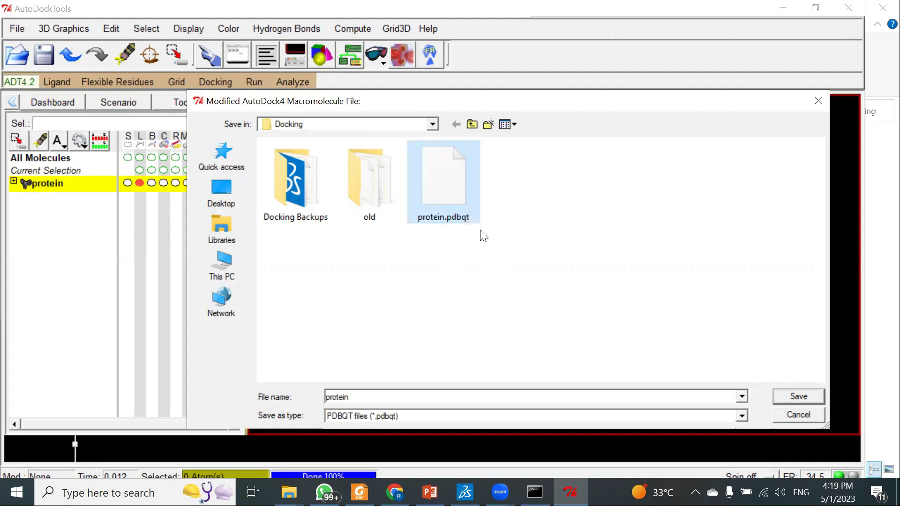
left_click(388, 397)
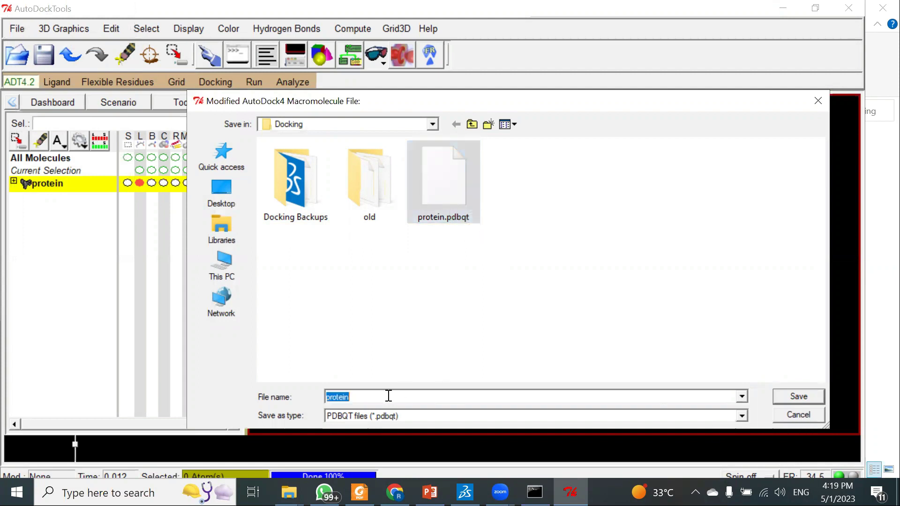
left_click(388, 396)
type(".pd")
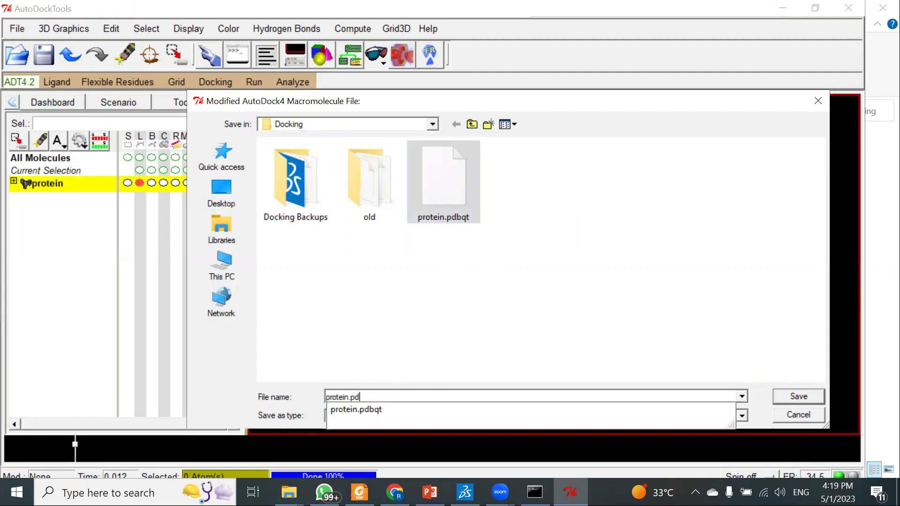
type("bqp")
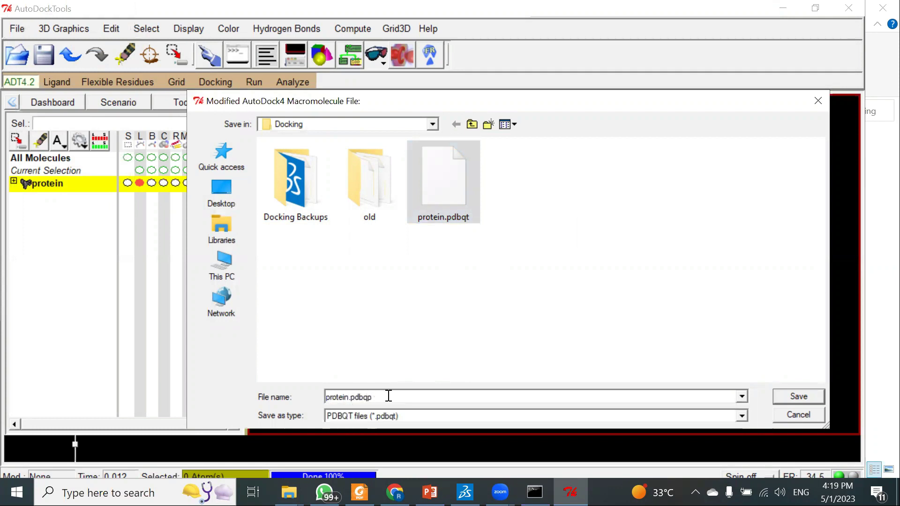
key("BackSpace")
type("t")
left_click(792, 396)
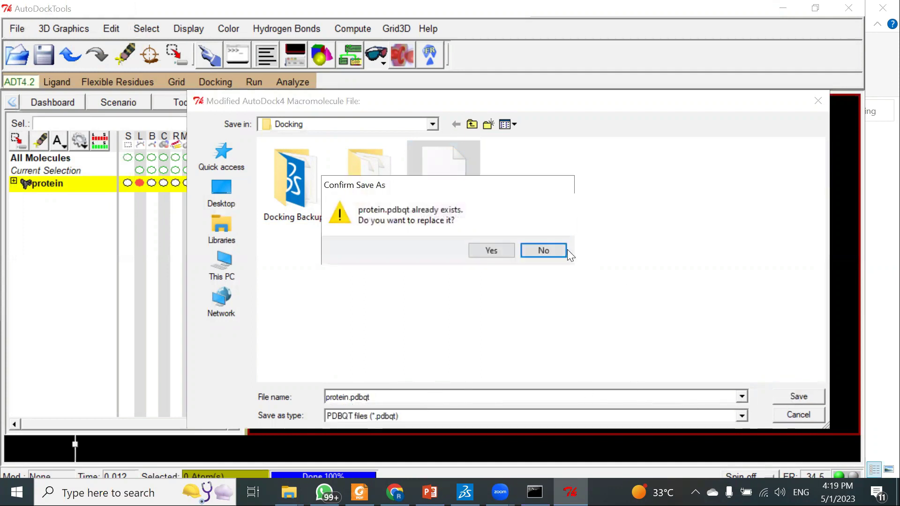
left_click(480, 249)
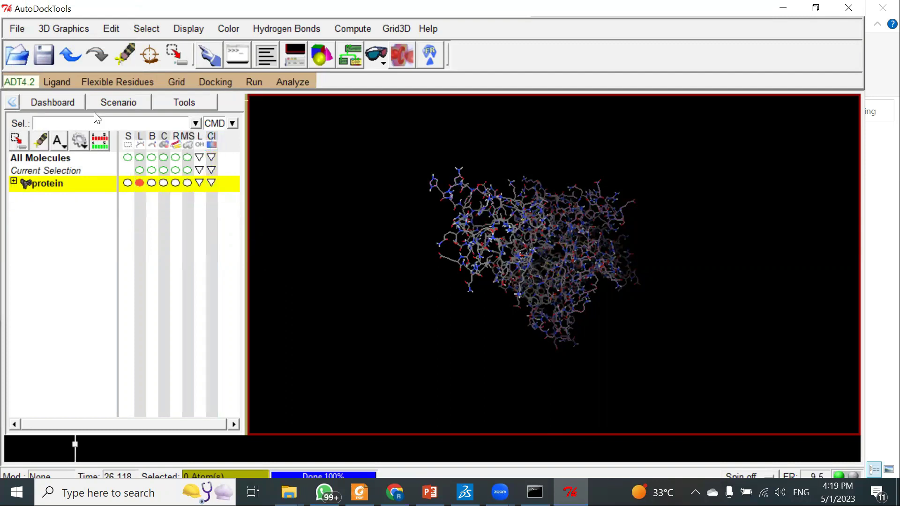
- Open the ligand file from the Desktop's Docking Video folder as the ligand input and accept its setup summary
left_click(57, 83)
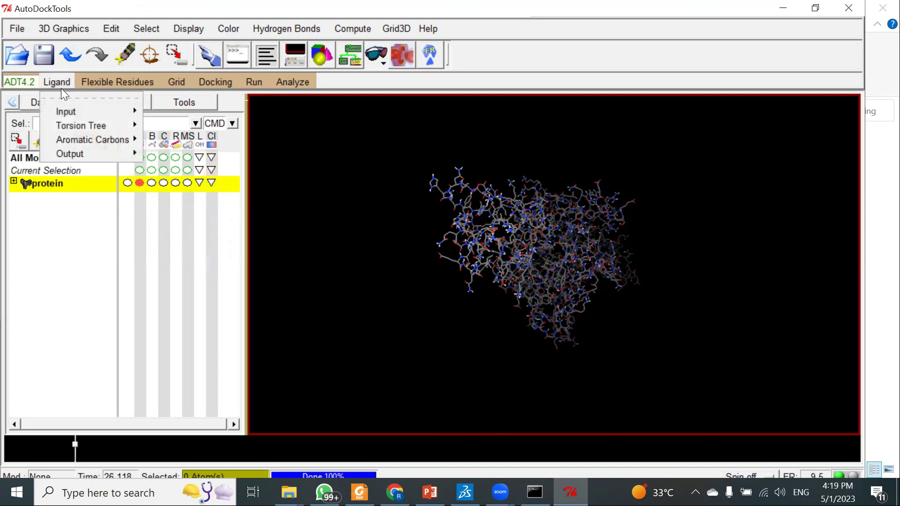
mouse_move(76, 114)
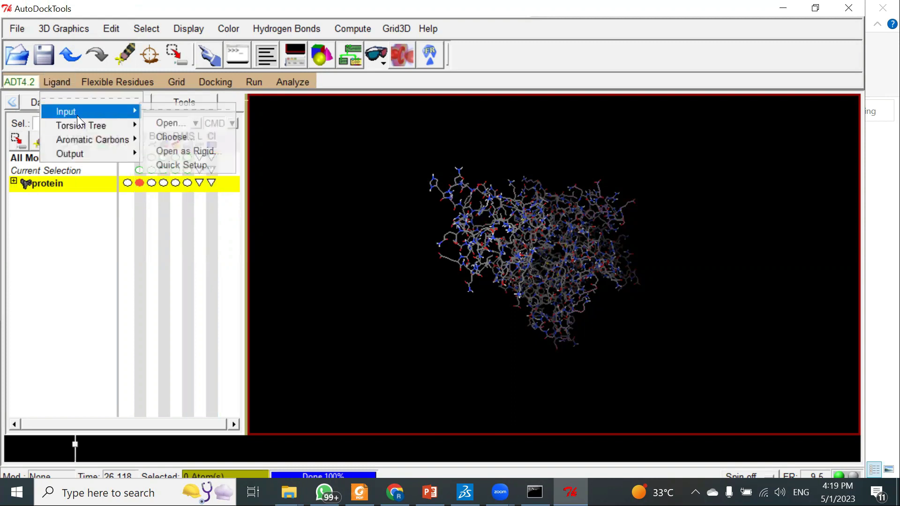
left_click(178, 124)
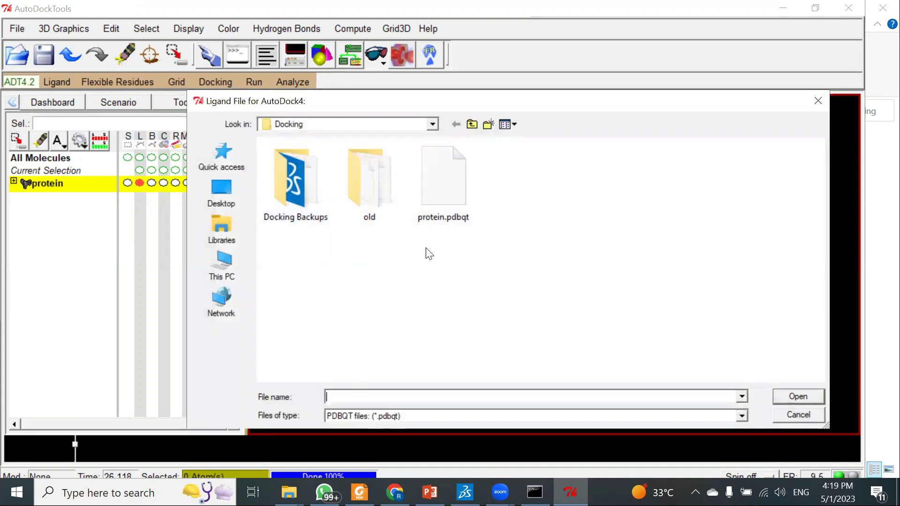
left_click(221, 193)
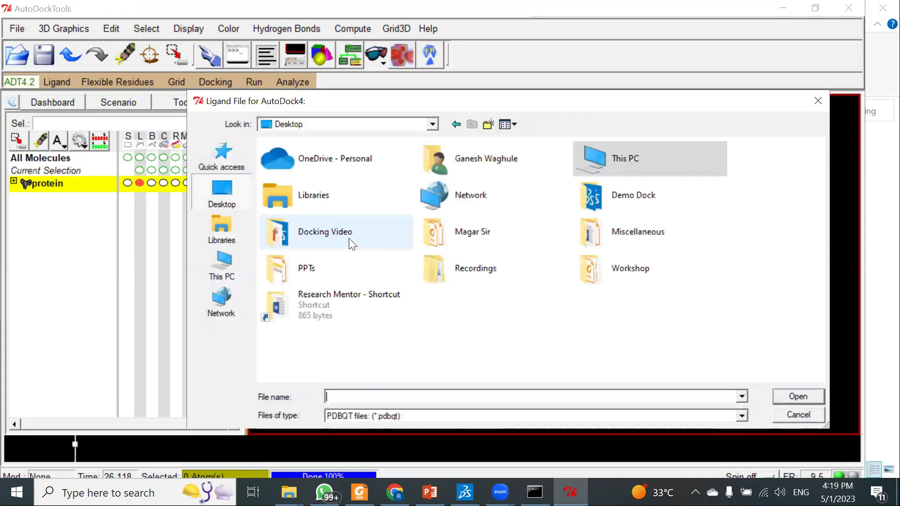
double_click(334, 231)
left_click(362, 417)
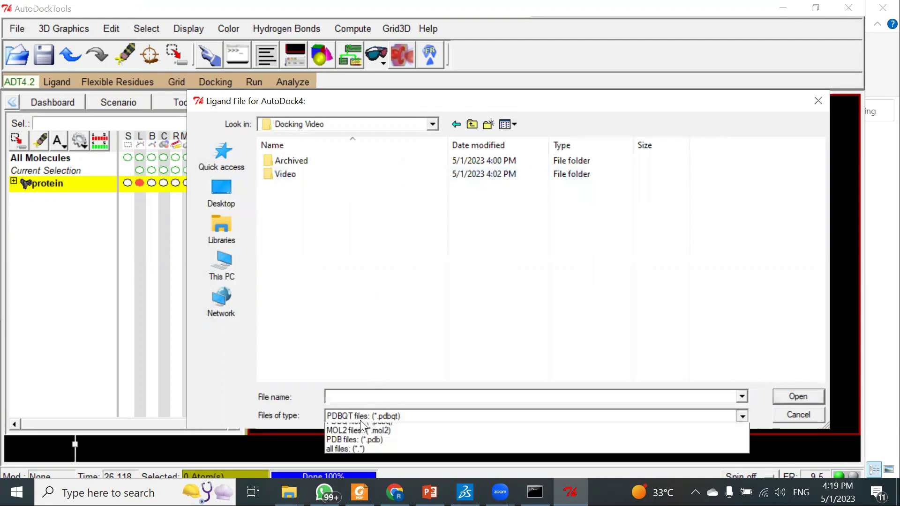
left_click(287, 211)
left_click(287, 201)
left_click(810, 397)
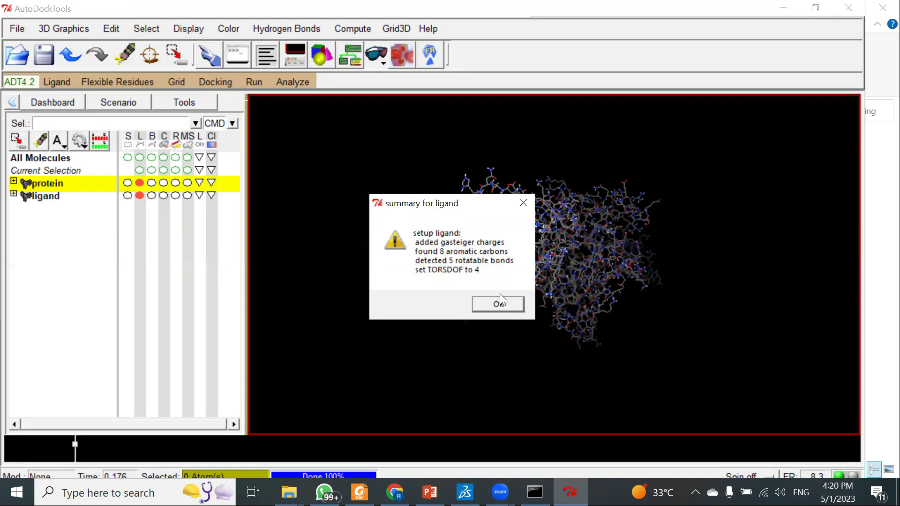
left_click(519, 306)
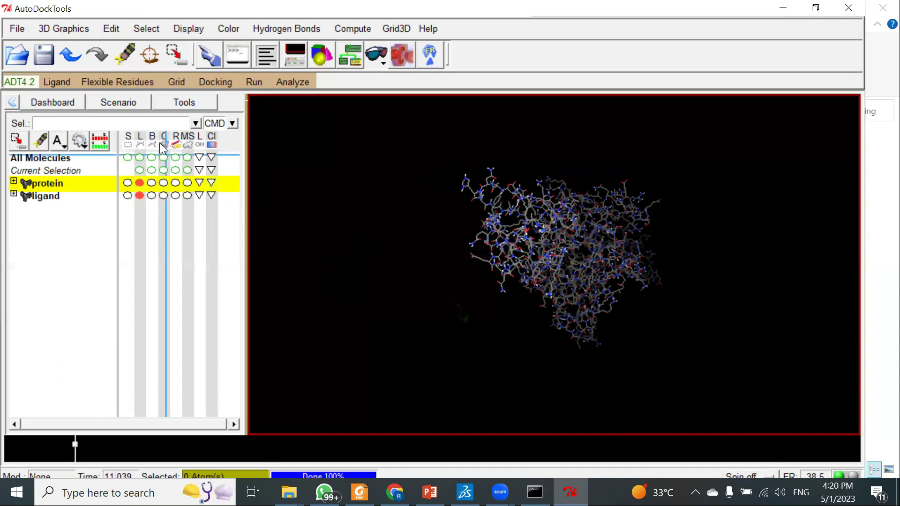
- Detect the root of the ligand's torsion tree and run Choose Root
left_click(62, 84)
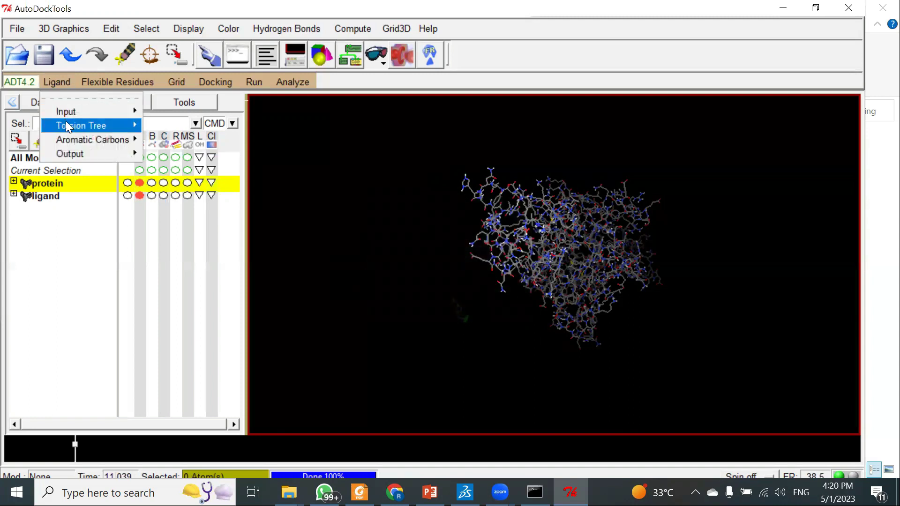
mouse_move(69, 124)
left_click(178, 150)
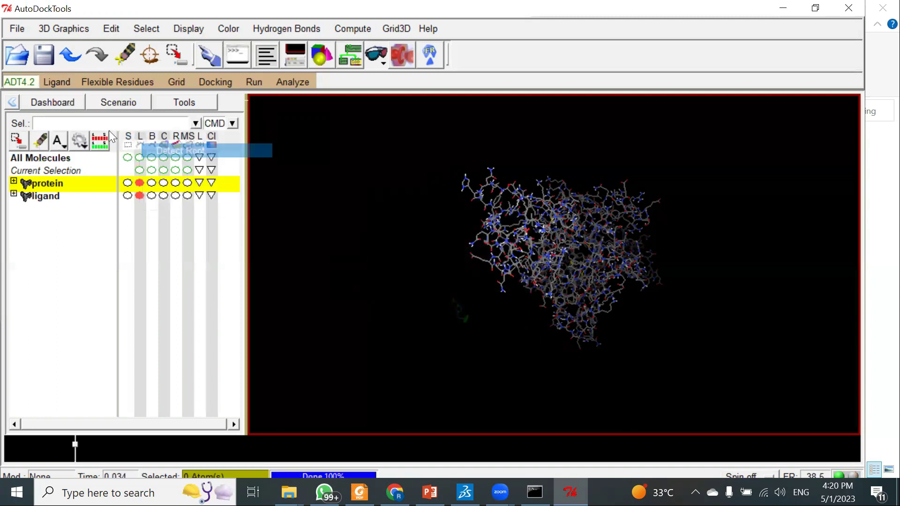
left_click(60, 83)
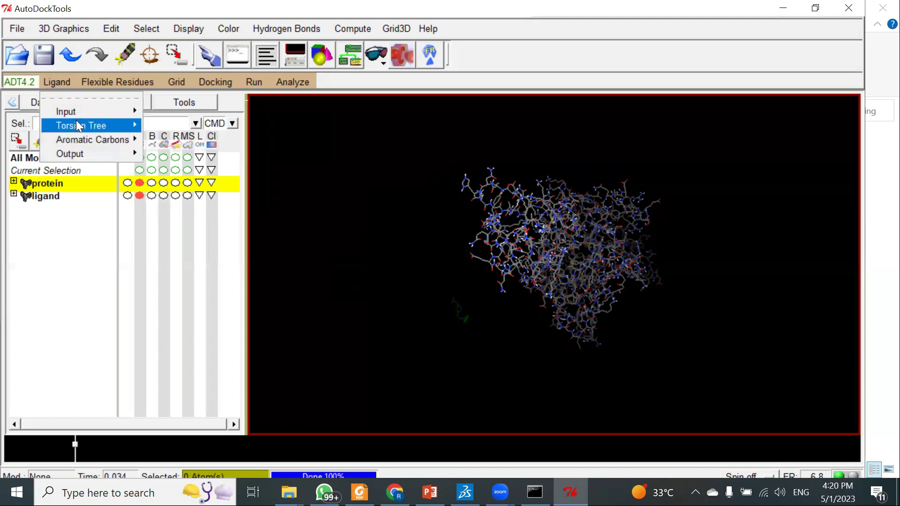
mouse_move(76, 121)
left_click(191, 134)
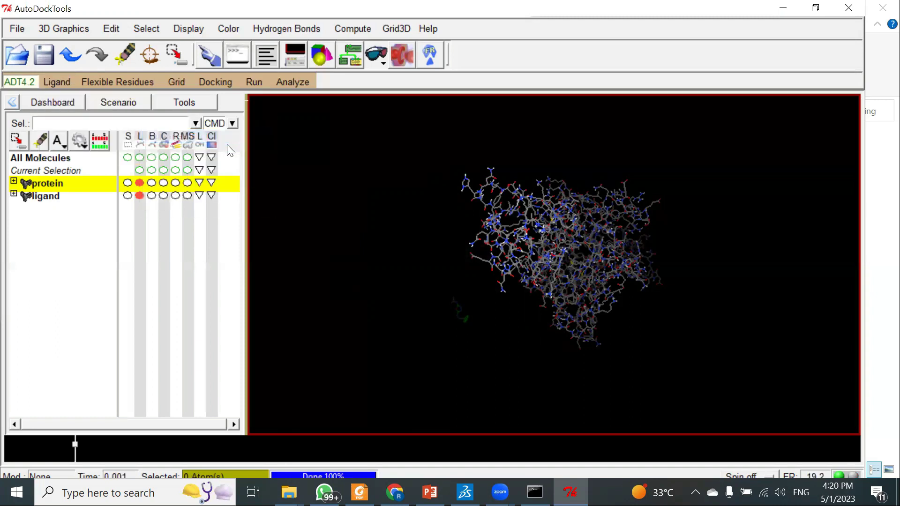
- Show the root expansion of the ligand's torsion tree
left_click(57, 82)
mouse_move(116, 124)
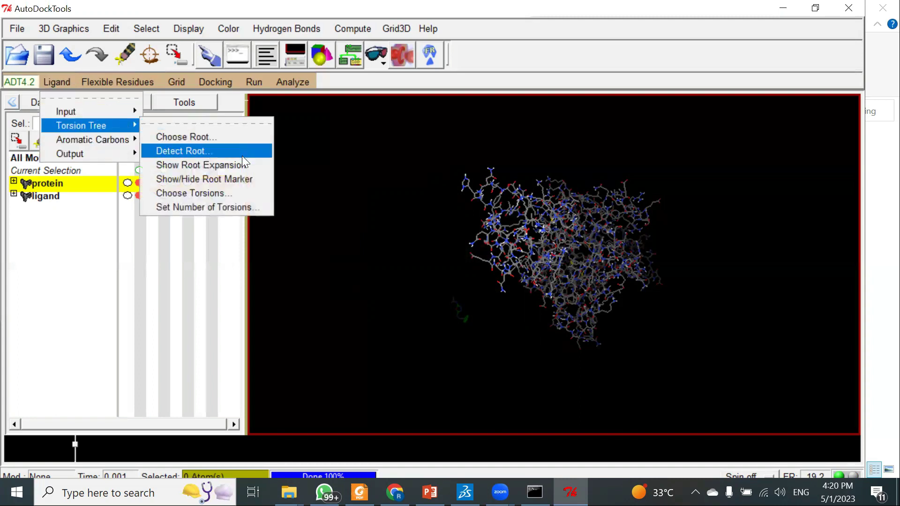
left_click(243, 161)
- Open Choose Torsions for the ligand, review its rotatable bonds in the Torsion Count window, and close the window
left_click(66, 79)
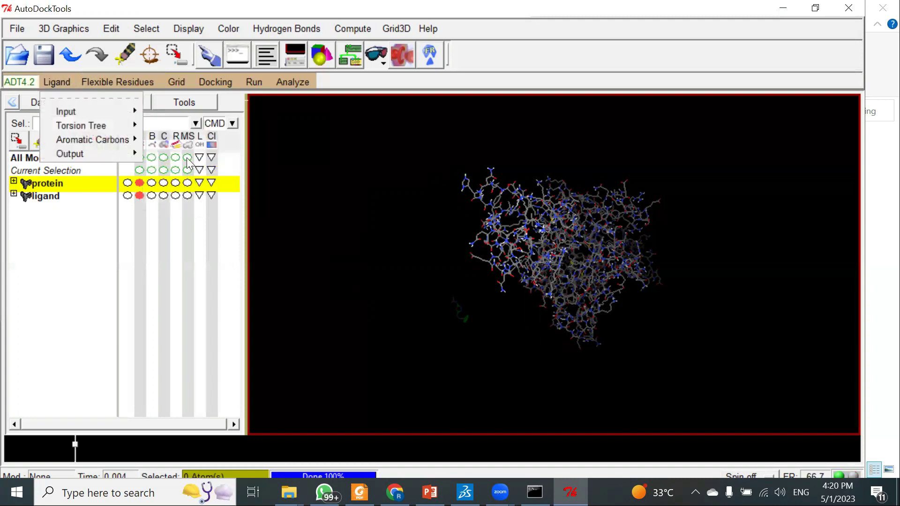
mouse_move(115, 113)
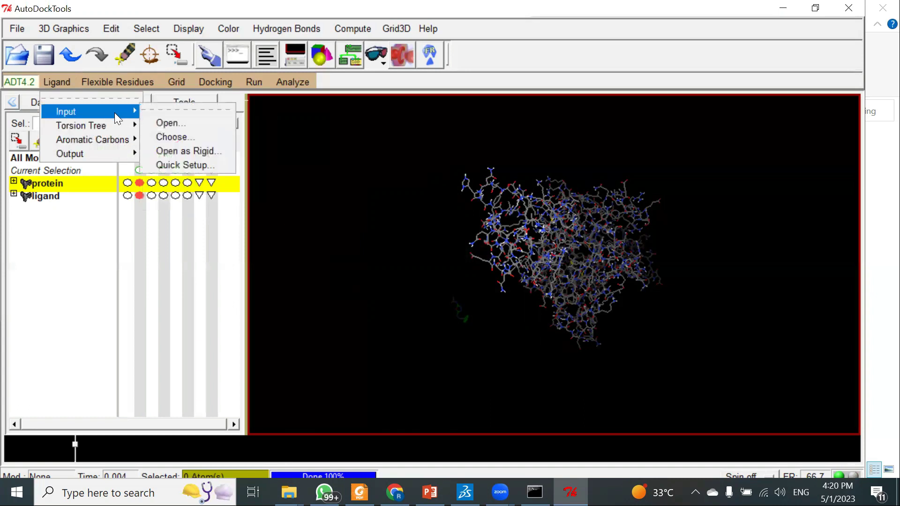
mouse_move(120, 130)
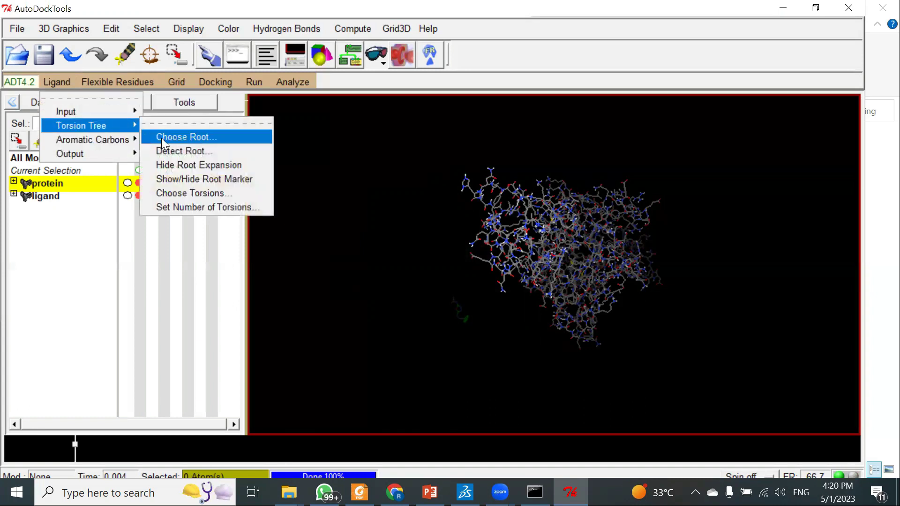
left_click(180, 193)
left_click(115, 20)
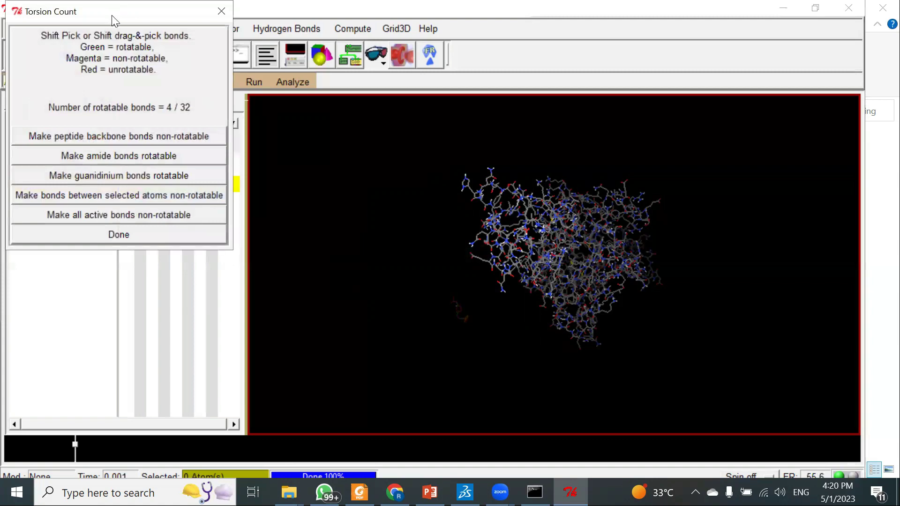
left_click_drag(224, 17, 339, 19)
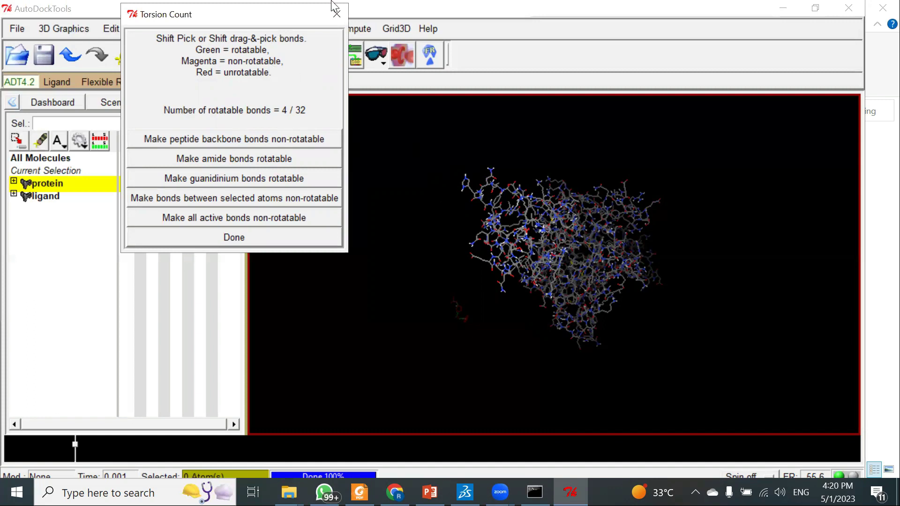
left_click(336, 14)
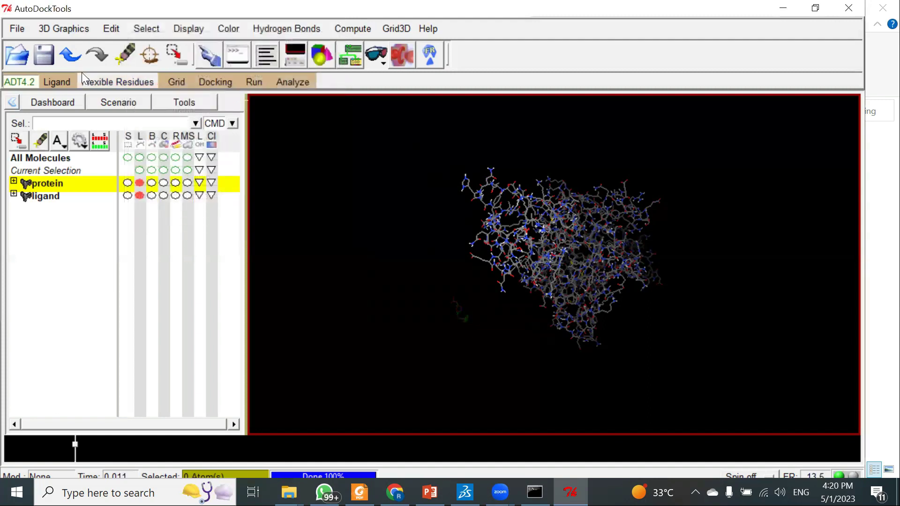
- Run Detect Root again on the ligand's torsion tree
left_click(58, 82)
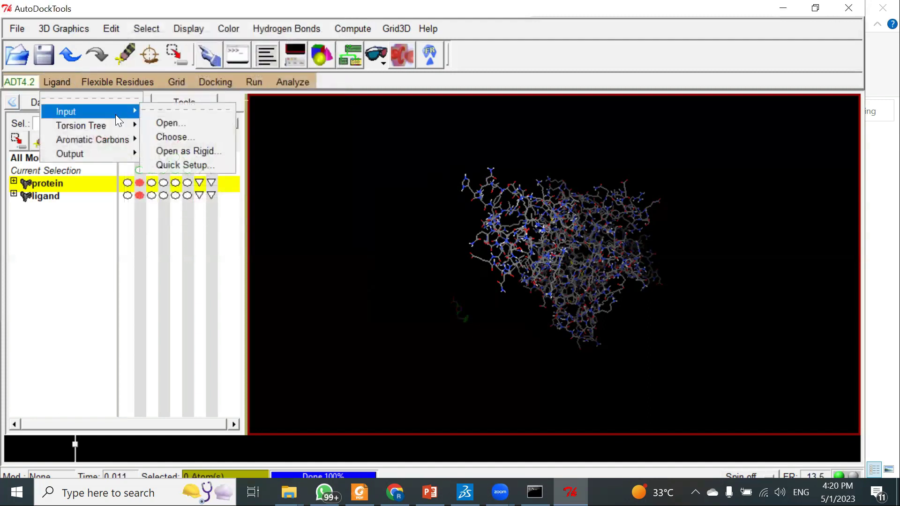
mouse_move(116, 126)
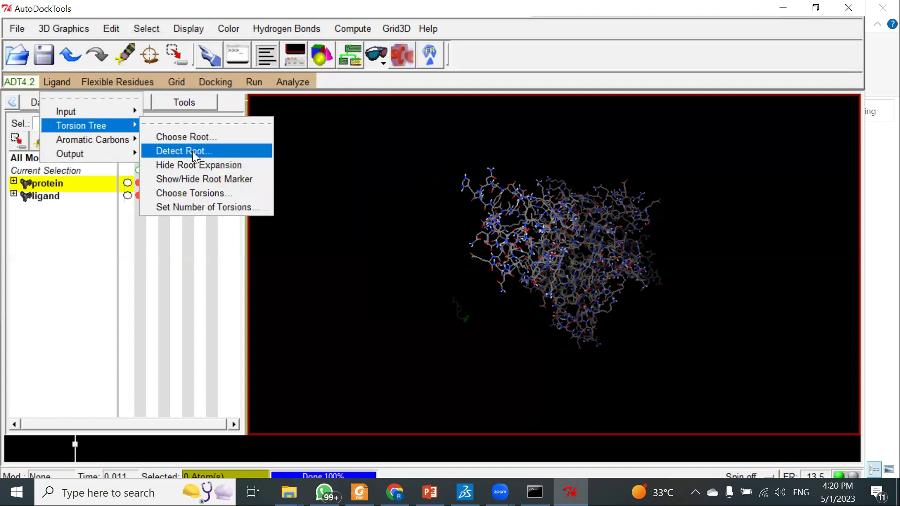
left_click(192, 151)
- Save the prepared ligand as ligand.pdbqt in the Docking folder
left_click(59, 82)
mouse_move(71, 154)
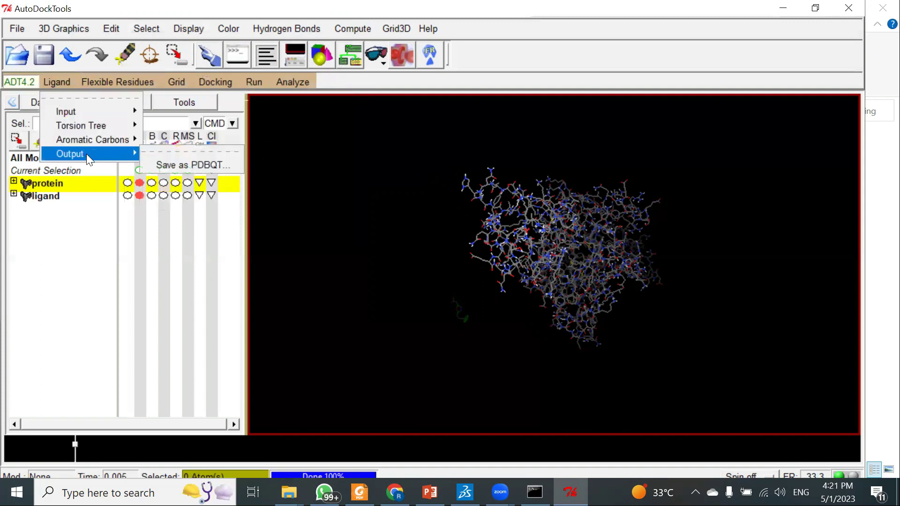
left_click(190, 163)
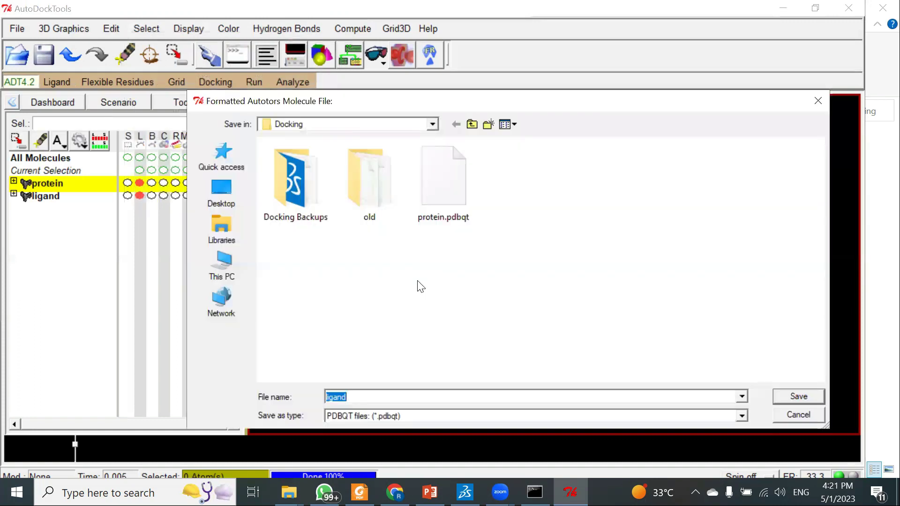
left_click(359, 398)
type(".pdbqt")
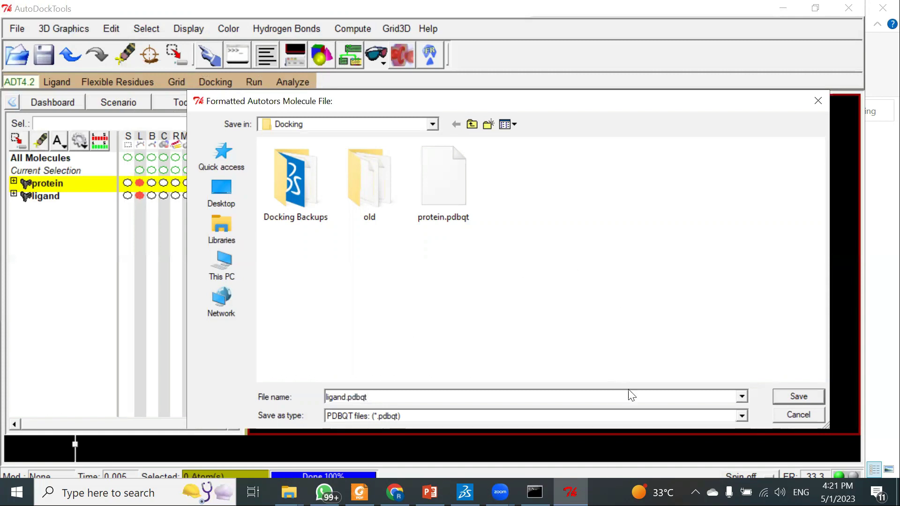
left_click(791, 397)
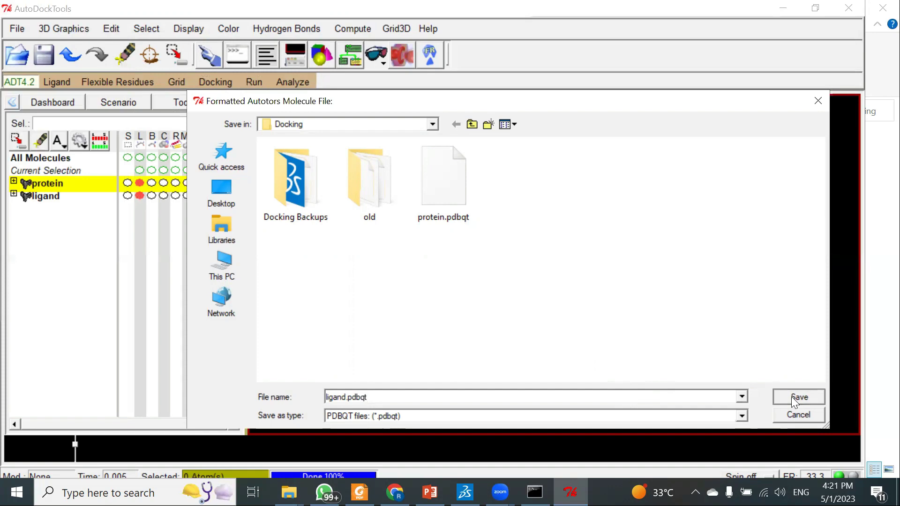
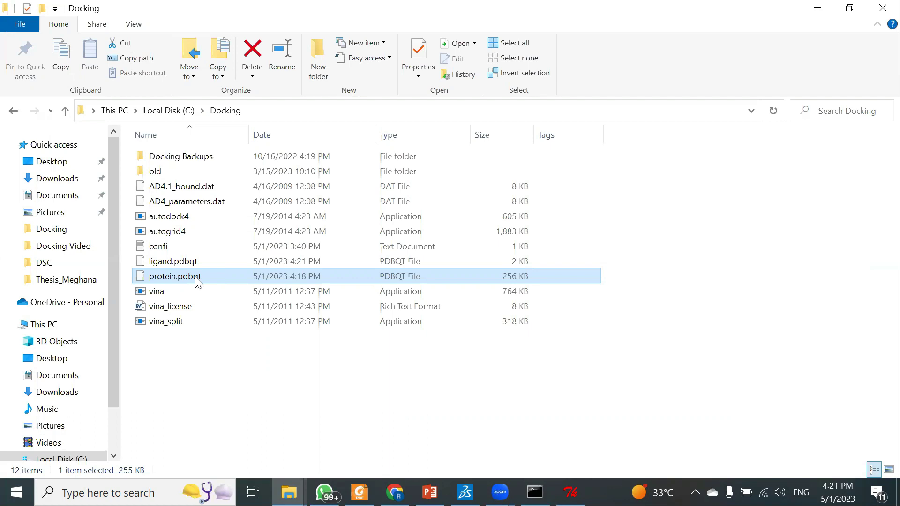
- Search Windows for cmd and open Command Prompt
left_click(121, 492)
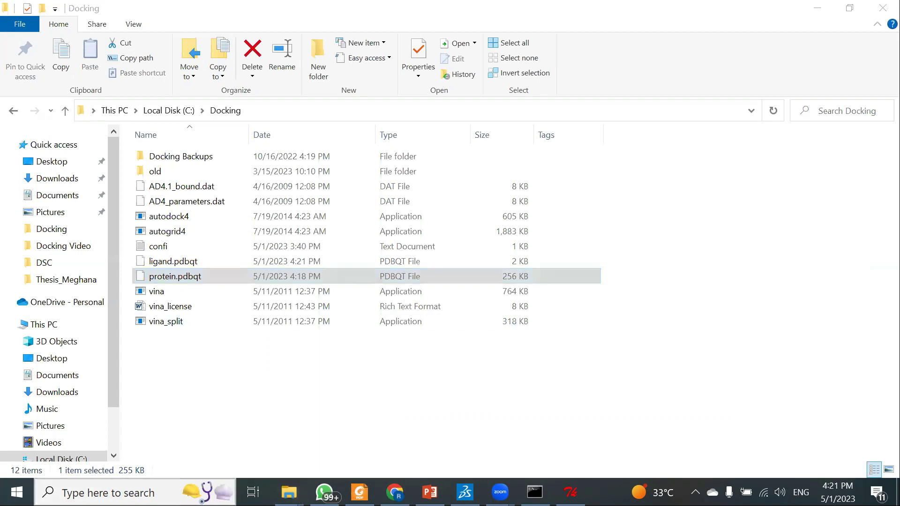
type("cm")
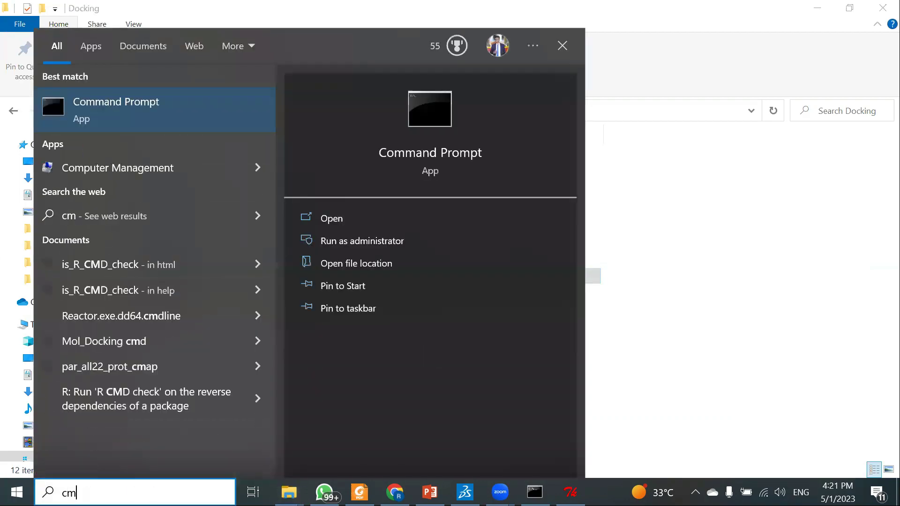
type("d")
key("Return")
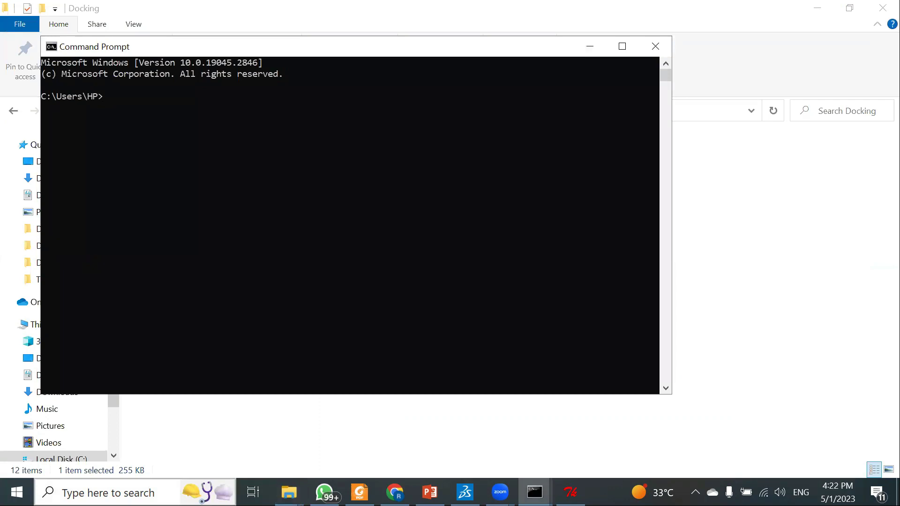
- Change the working directory to the Docking folder with cd C:\Docking, taking the path from File Explorer
type("cd")
left_click(288, 493)
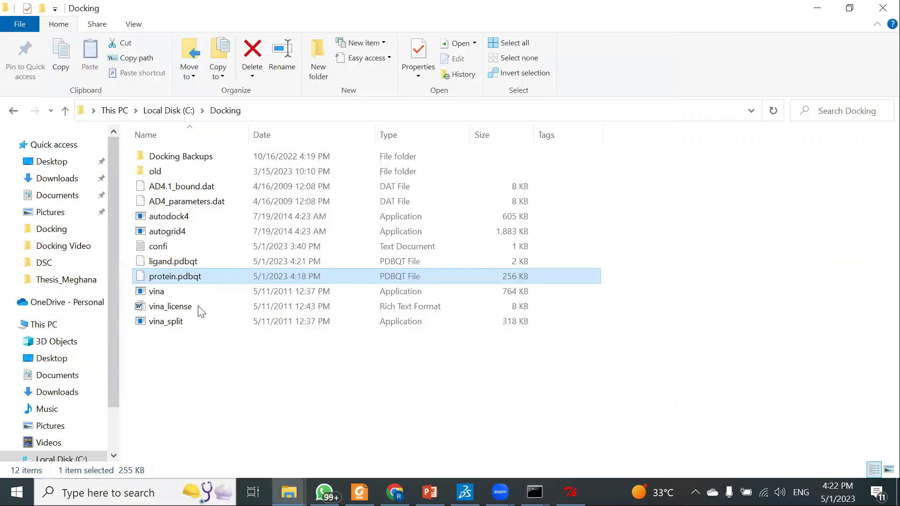
left_click(255, 107)
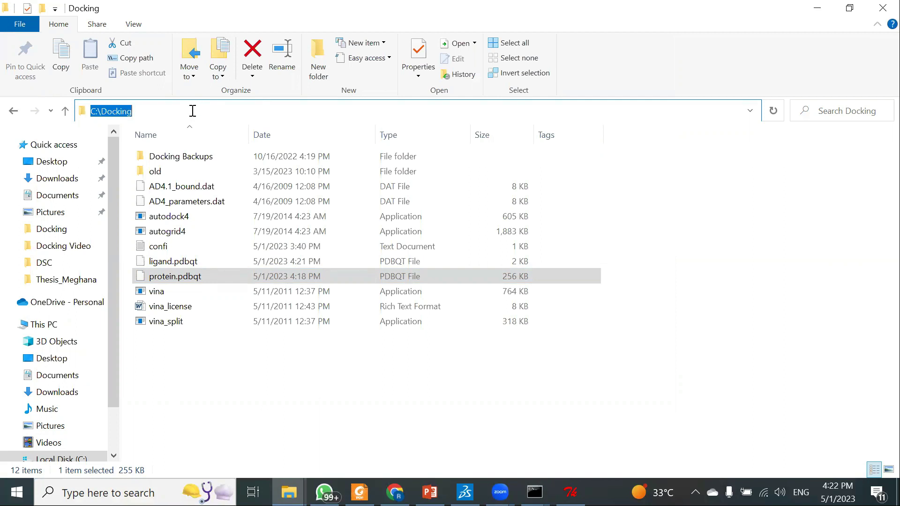
key("alt+Tab")
type("cd")
type("C:\\Docking")
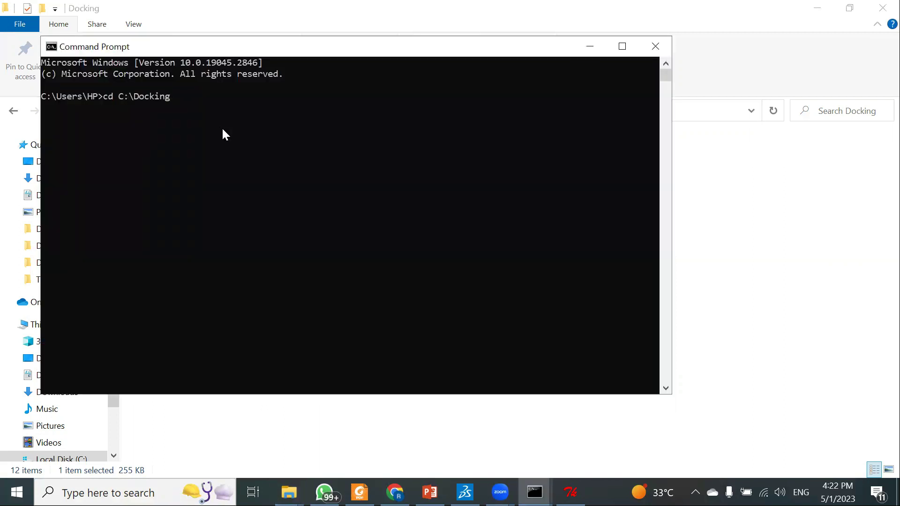
key("Return")
- Run the docking with vina.exe --config confi.txt --log log.txt
type("vina.")
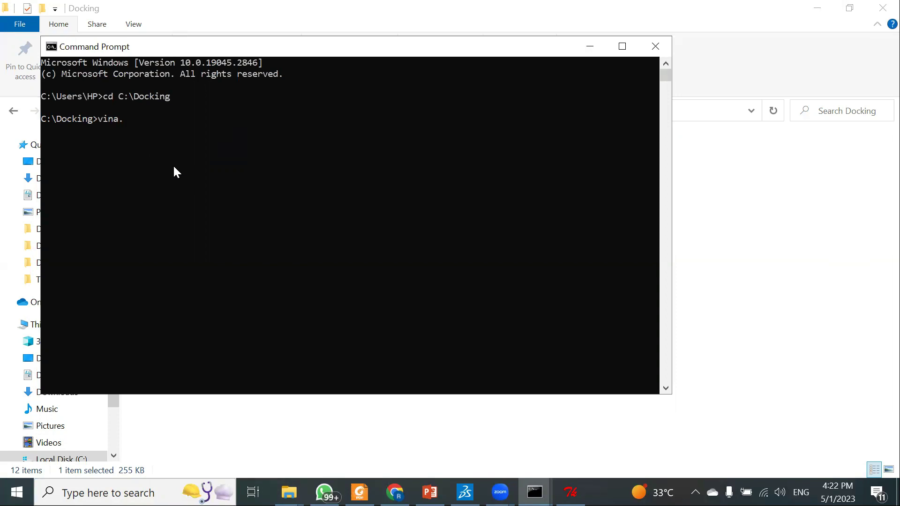
type("exe --config con")
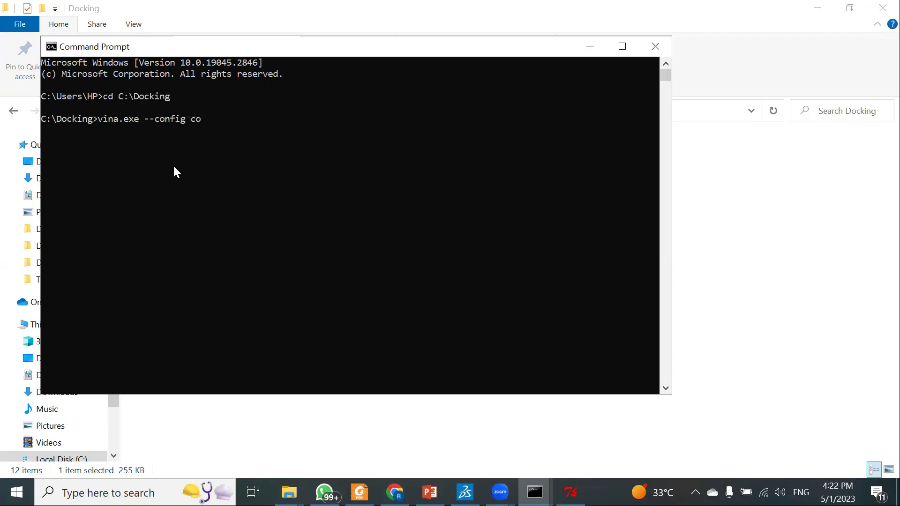
type("fi.txt --")
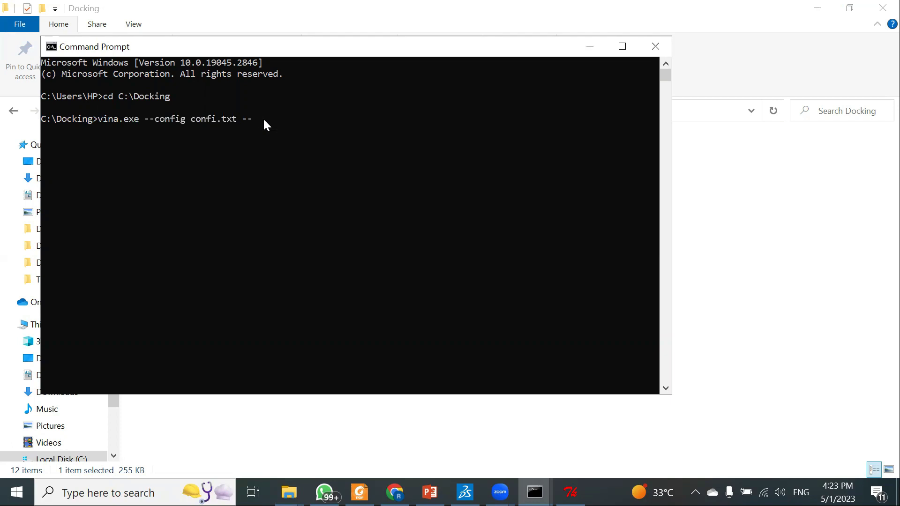
type("og log.txt")
key("Return")
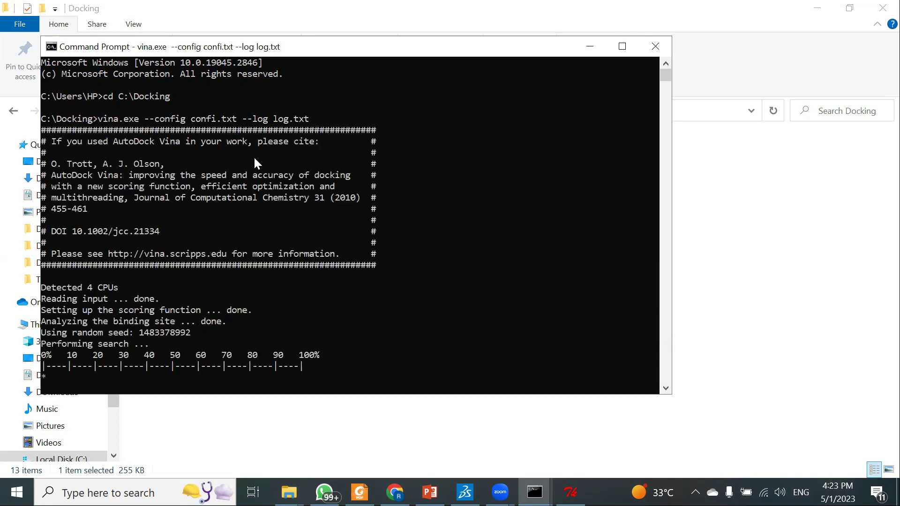
scroll(262, 170, "down", 3)
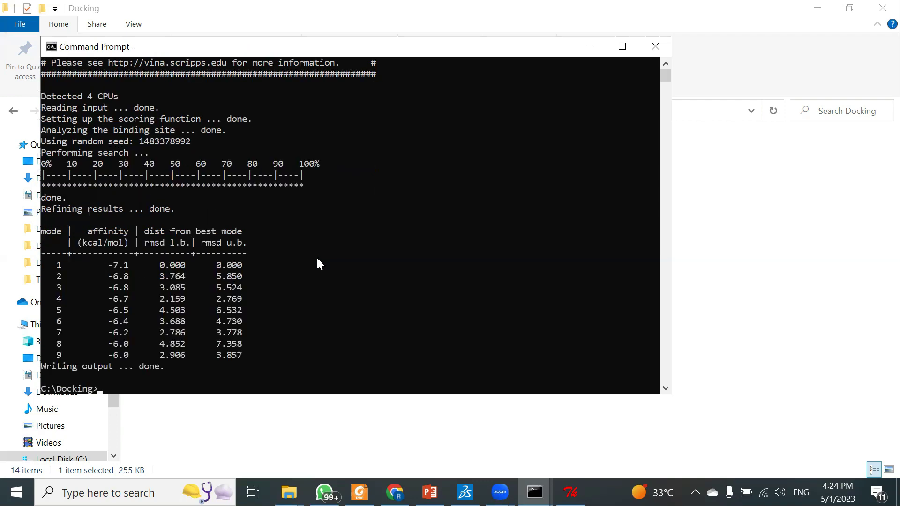
scroll(228, 216, "down", 2)
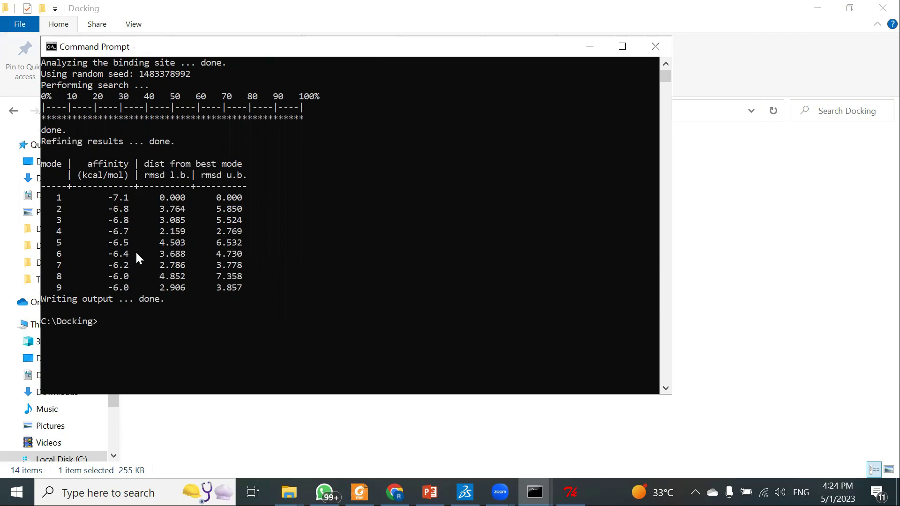
- Open the log file in the Docking folder, examine the binding affinity of mode 1, and close the file
left_click(583, 47)
left_click(165, 276)
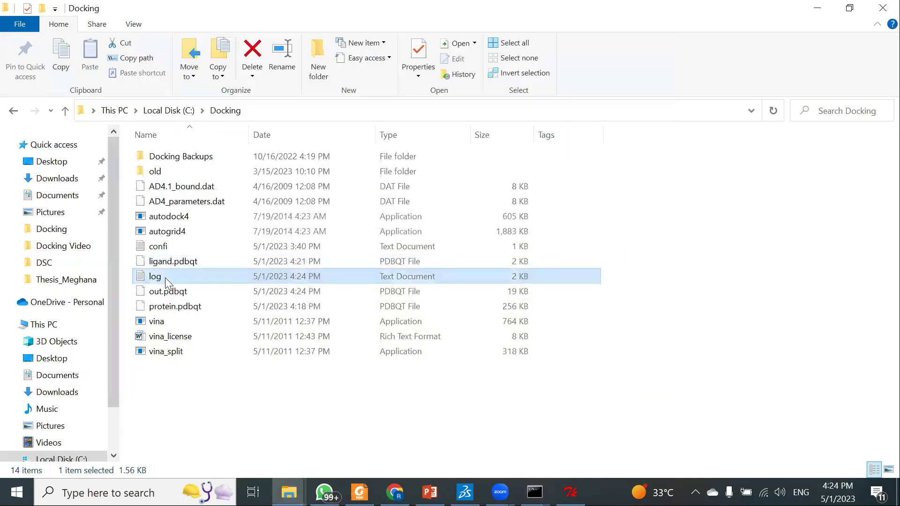
double_click(165, 277)
scroll(115, 305, "down", 1)
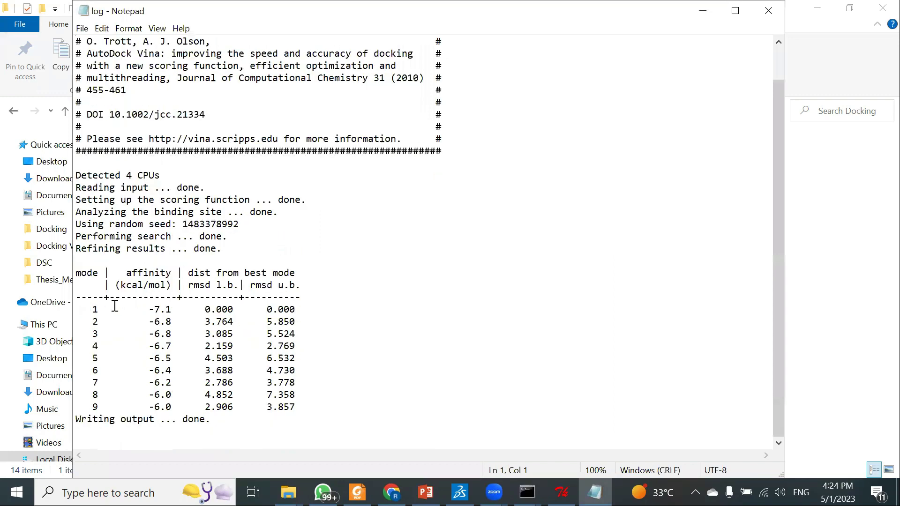
left_click_drag(94, 308, 308, 322)
left_click(302, 311)
double_click(163, 311)
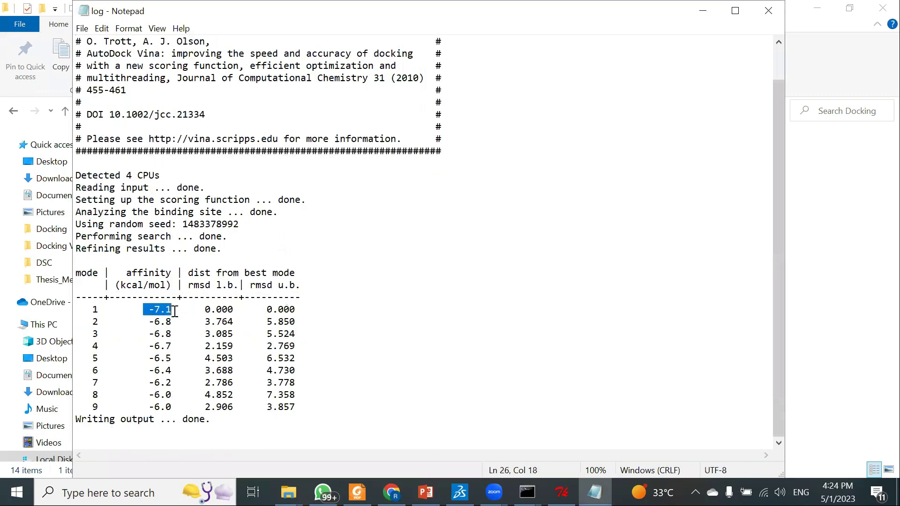
left_click(761, 17)
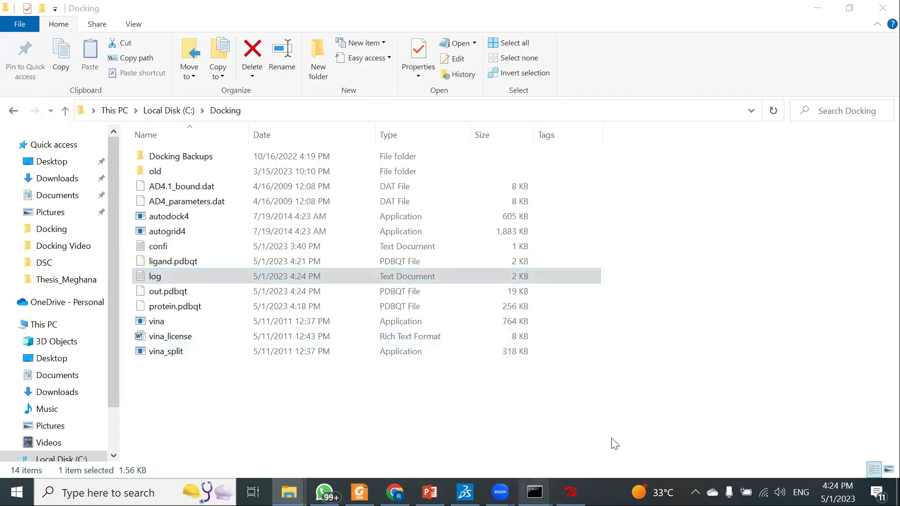
- In Command Prompt, split the docking output into separate ligand files with vina_split.exe --input out.pdbqt
left_click(535, 492)
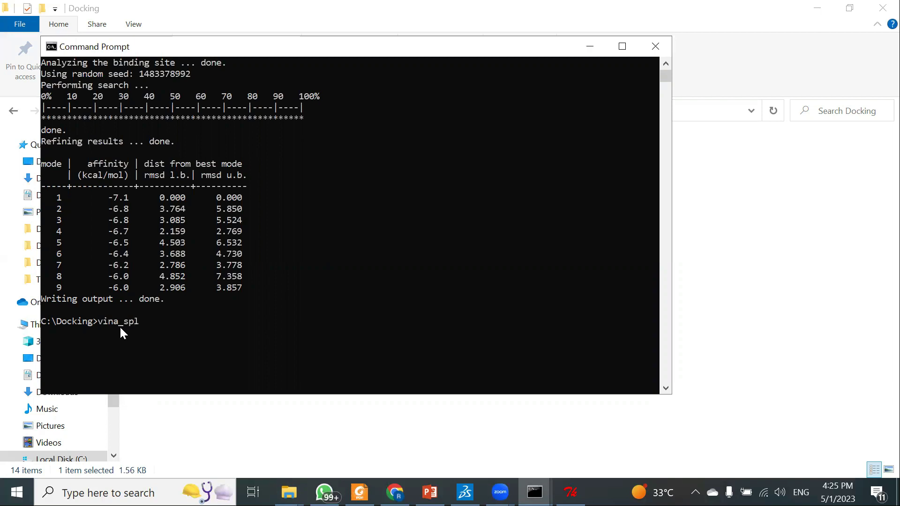
type("t.exe --input out.pdbqt")
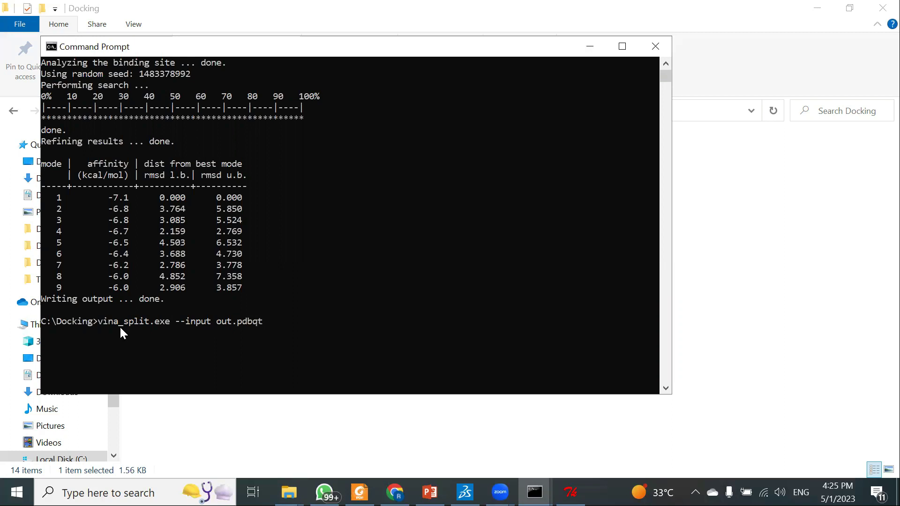
key("Return")
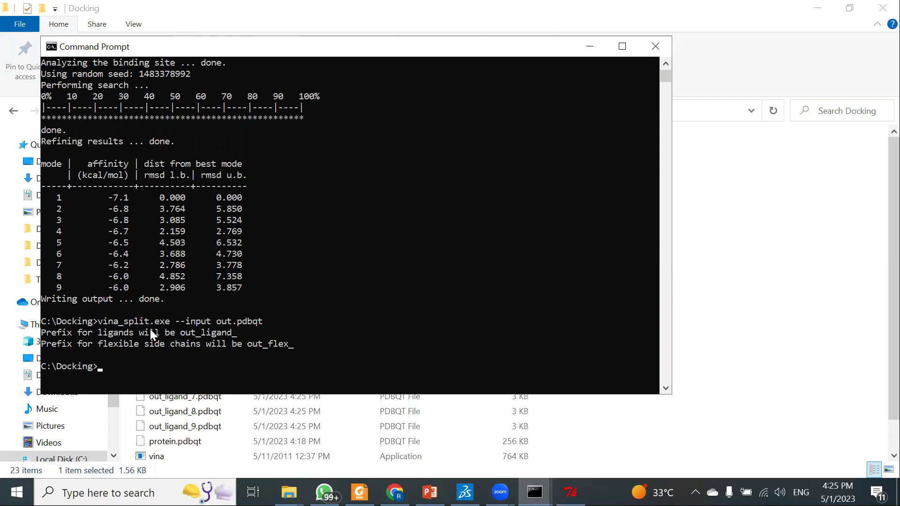
- Examine the split out_ligand PDBQT files in the Docking folder in File Explorer
left_click(590, 47)
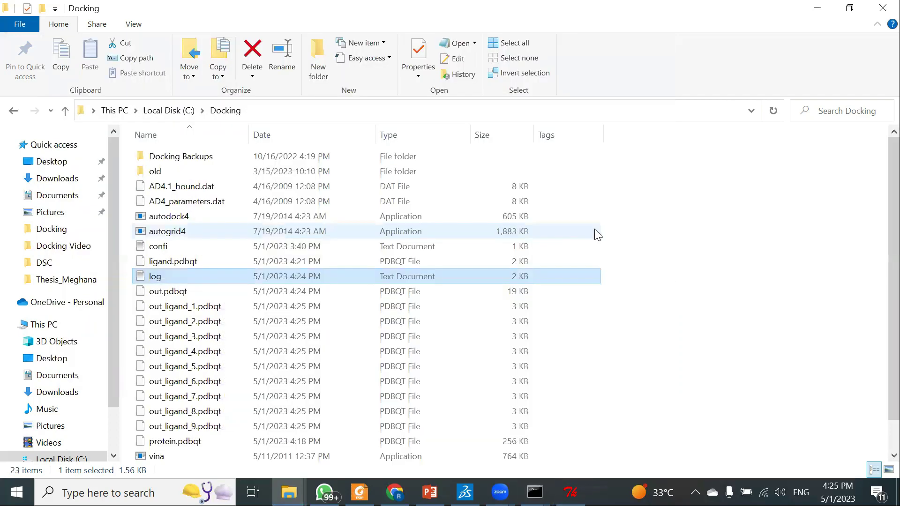
scroll(502, 281, "down", 1)
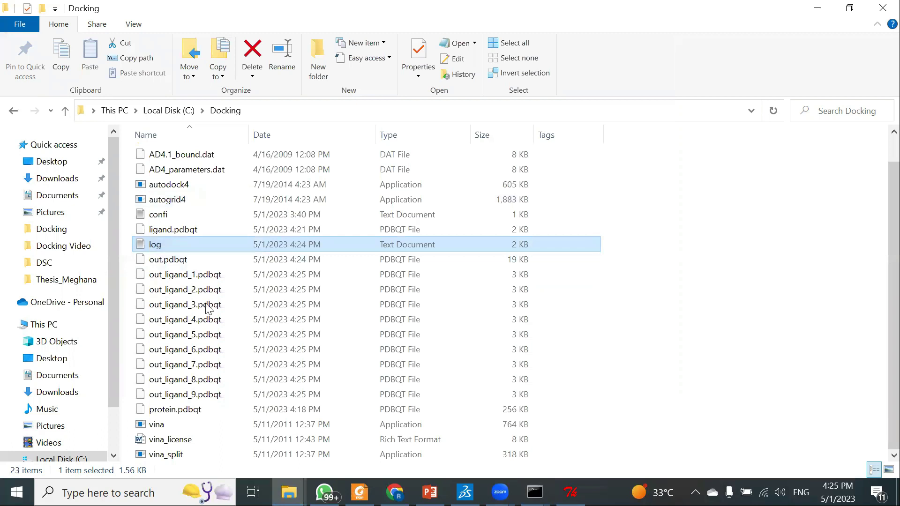
left_click_drag(129, 271, 334, 397)
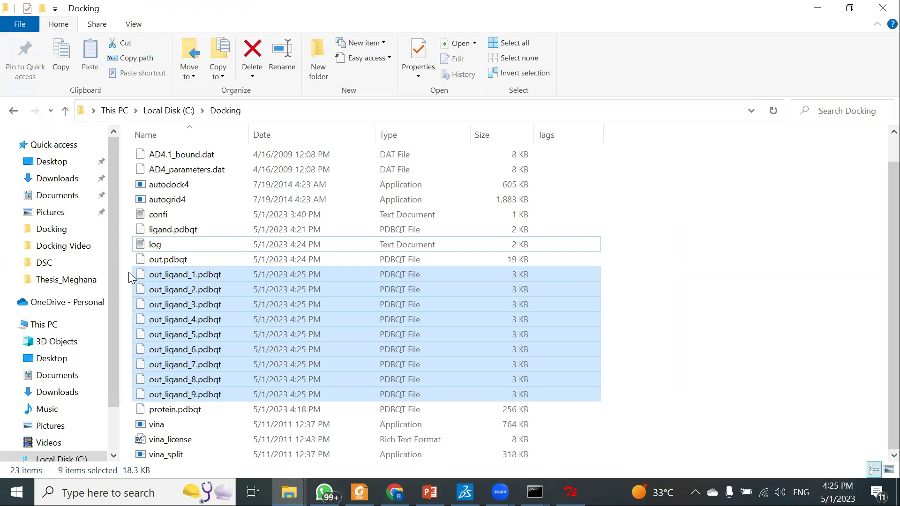
left_click(249, 272)
scroll(402, 250, "up", 1)
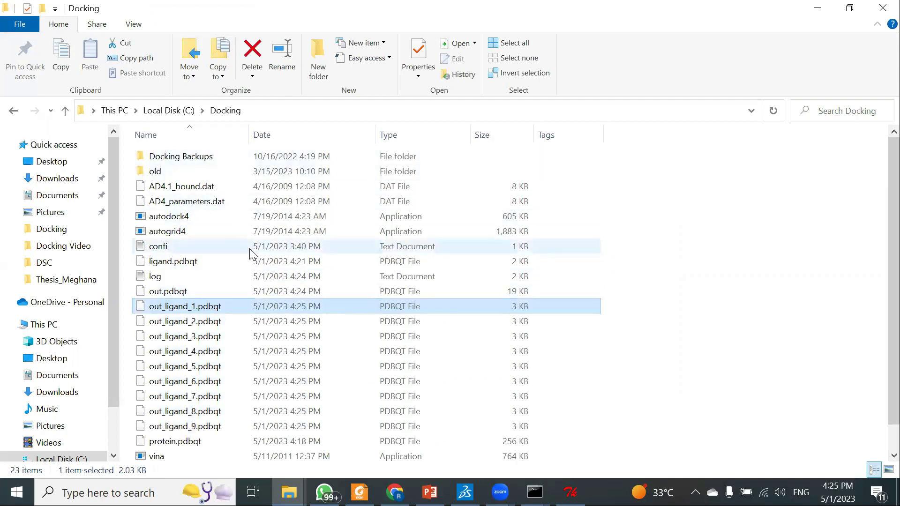
scroll(252, 260, "down", 1)
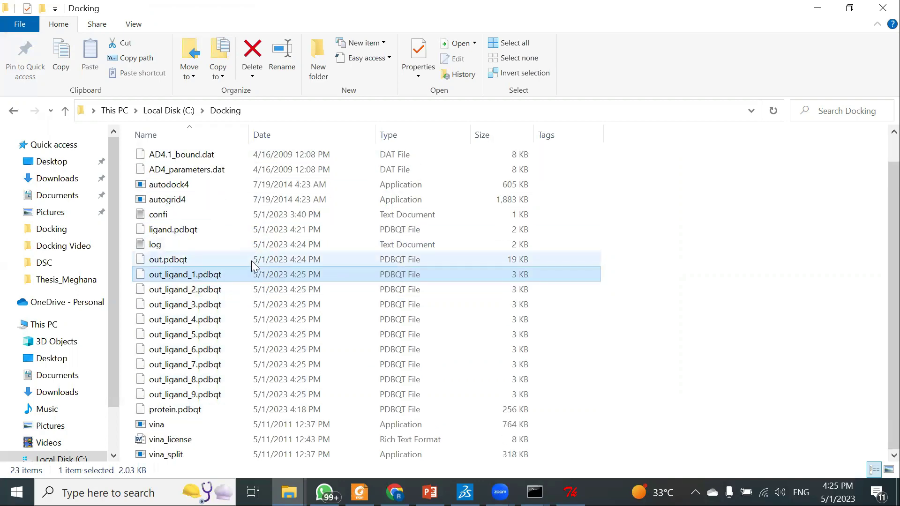
scroll(590, 285, "up", 1)
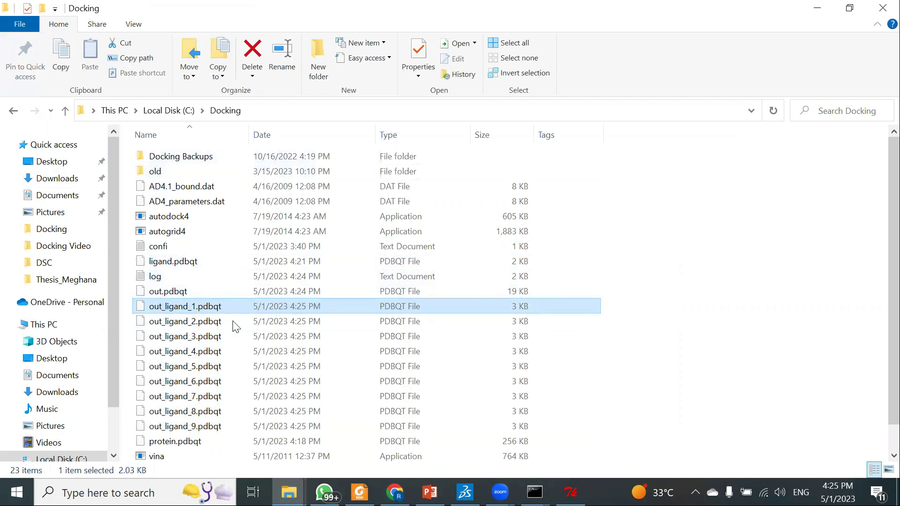
scroll(216, 346, "down", 1)
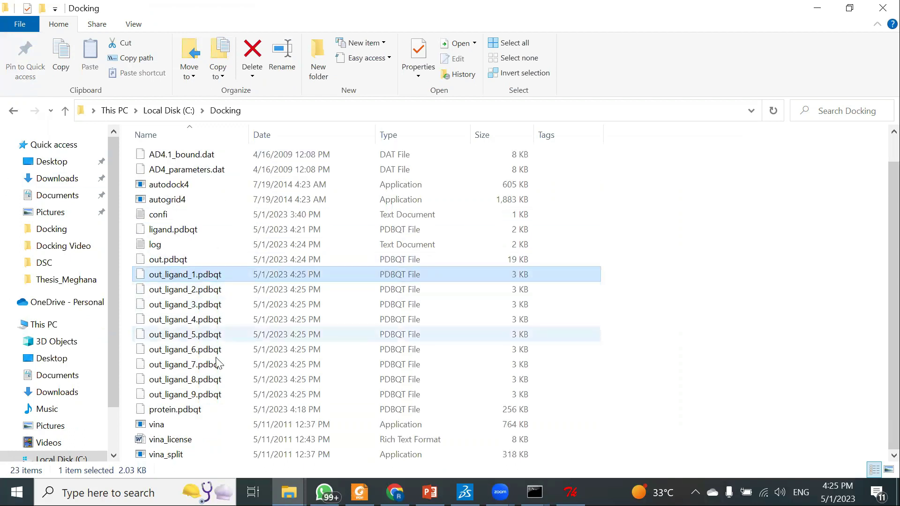